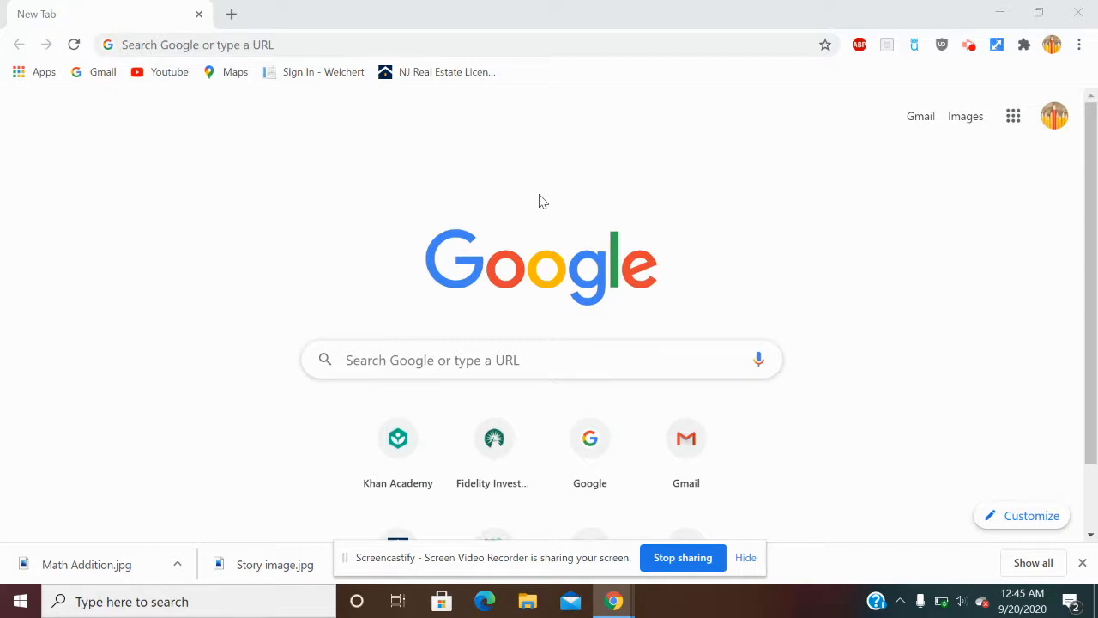
Open Google Jamboard from the Google apps and create a new blank jam
click(1013, 116)
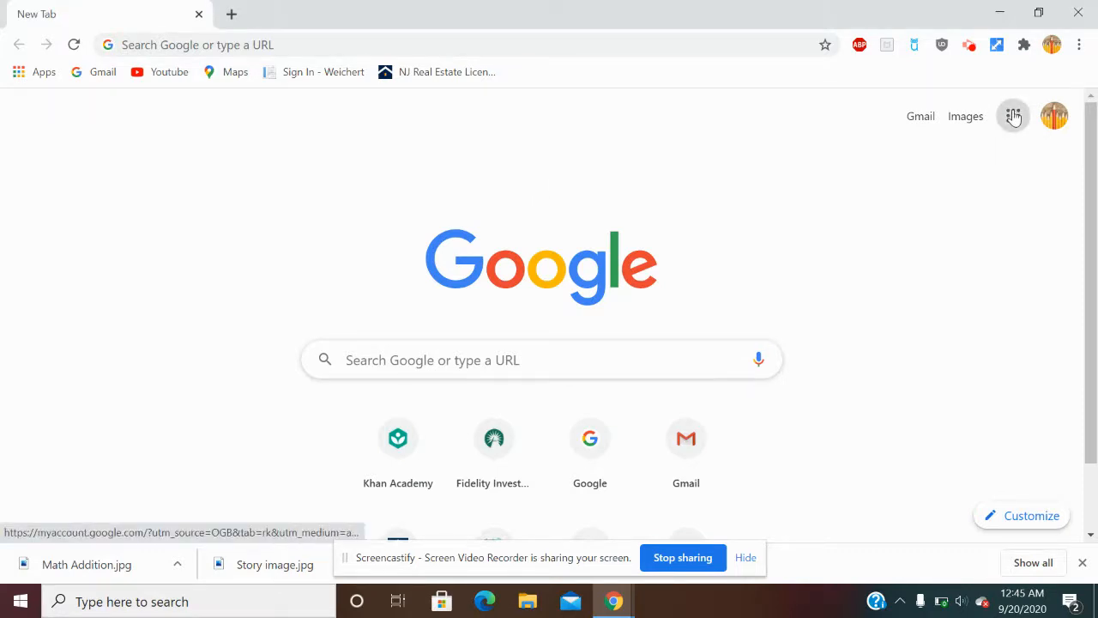
drag(1069, 192, 1069, 326)
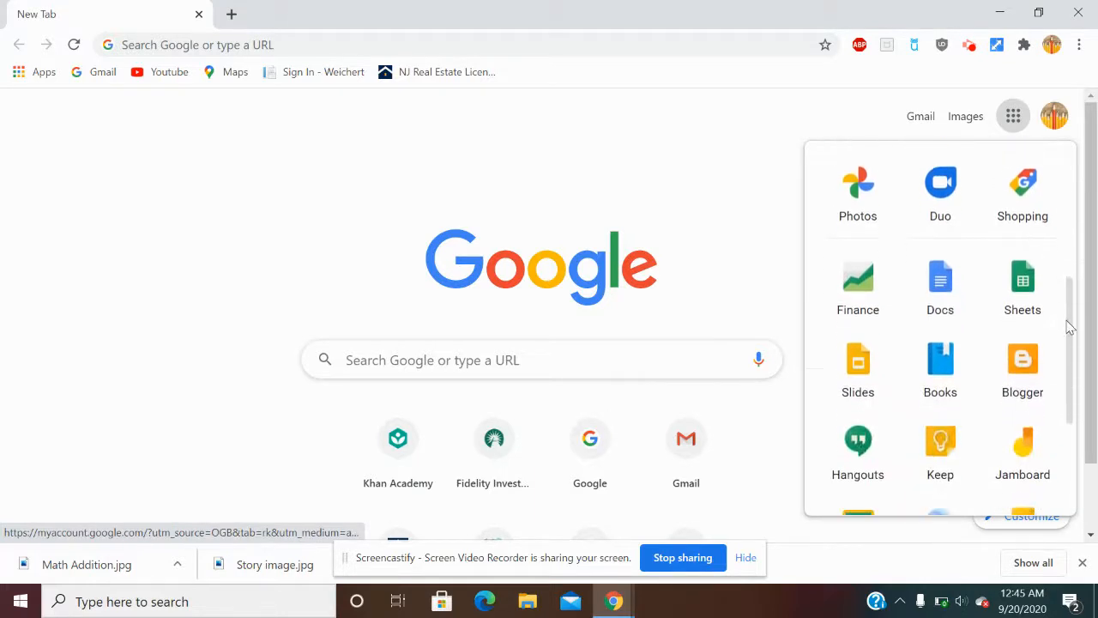
click(1034, 453)
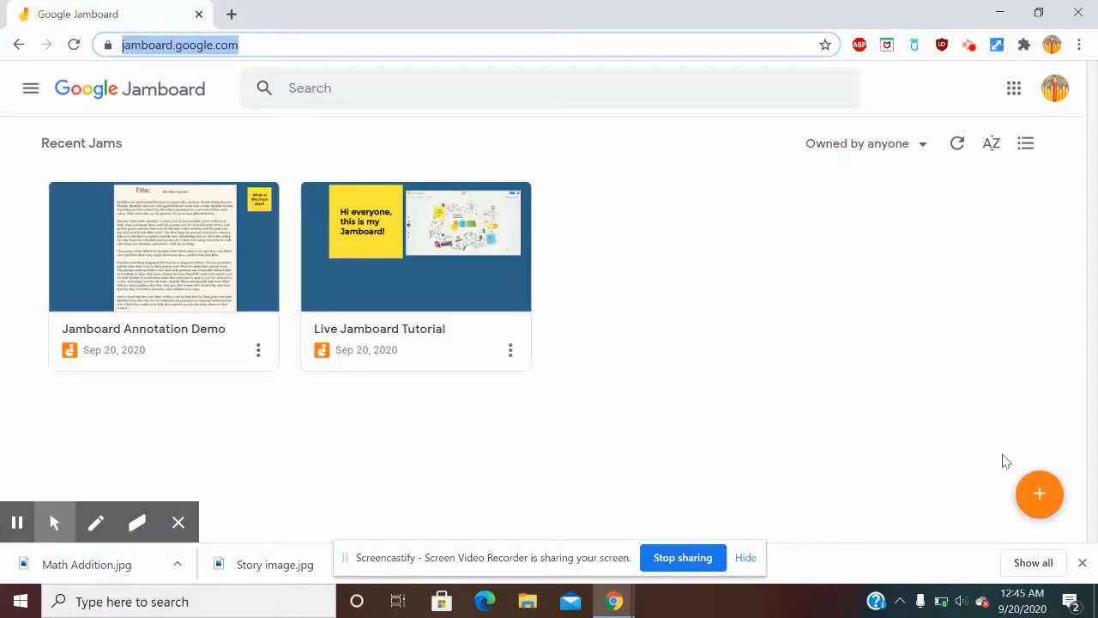
click(1039, 498)
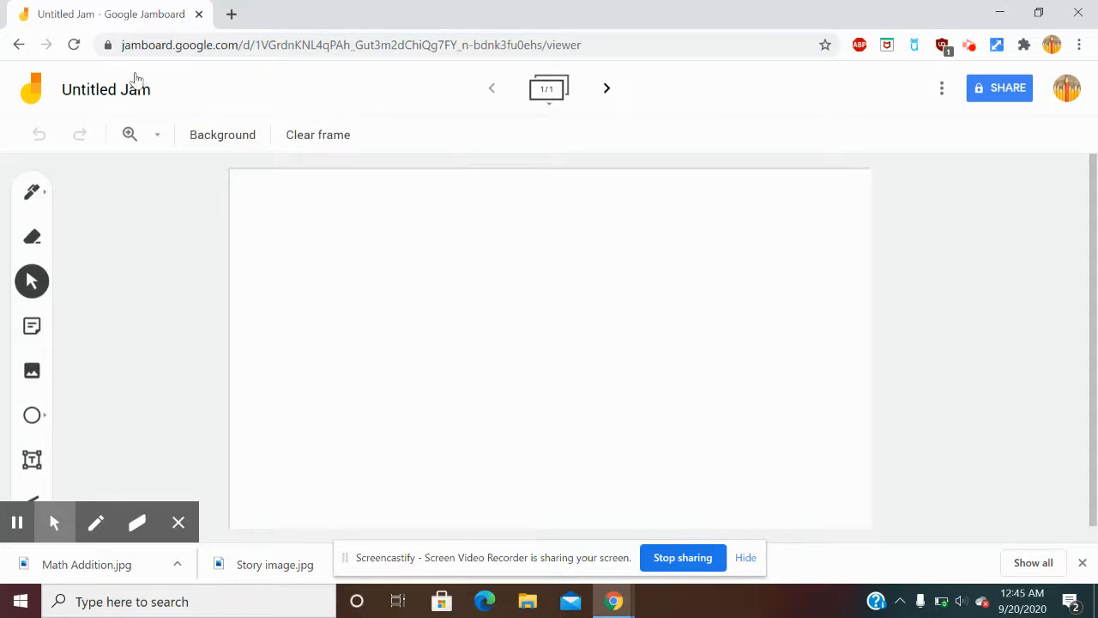
Rename the untitled jam to "Math worksheet"
click(109, 96)
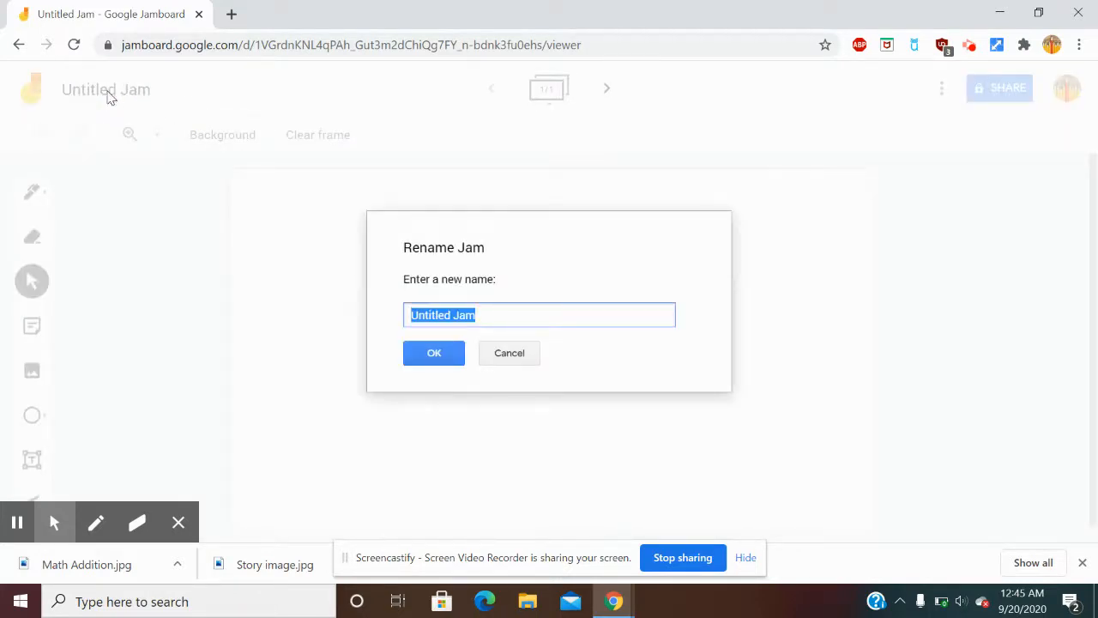
text(Math worksheet)
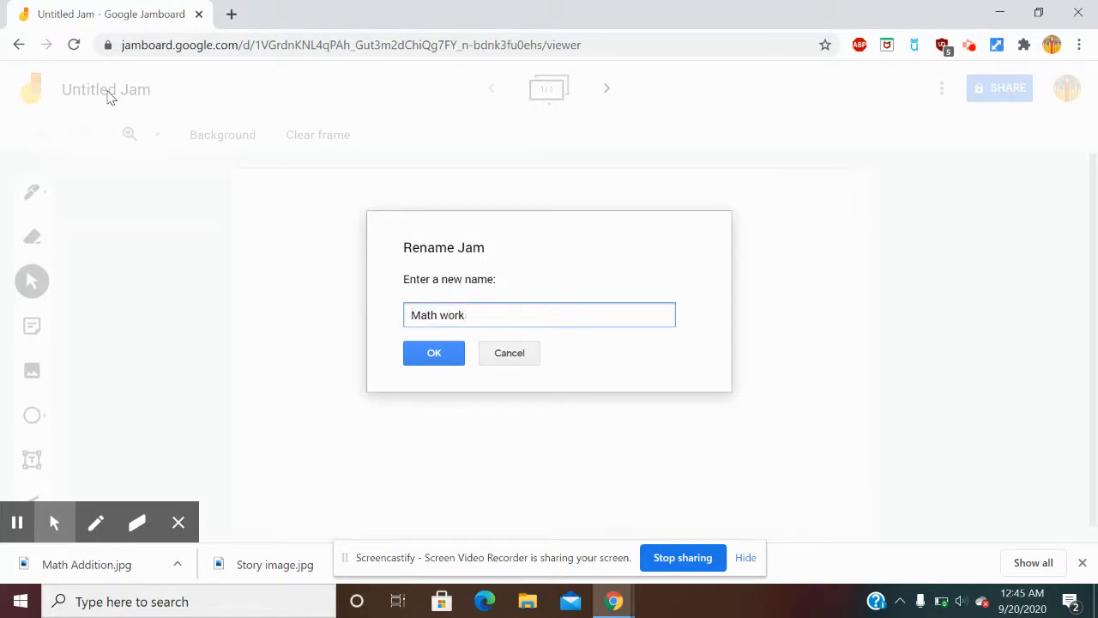
click(446, 361)
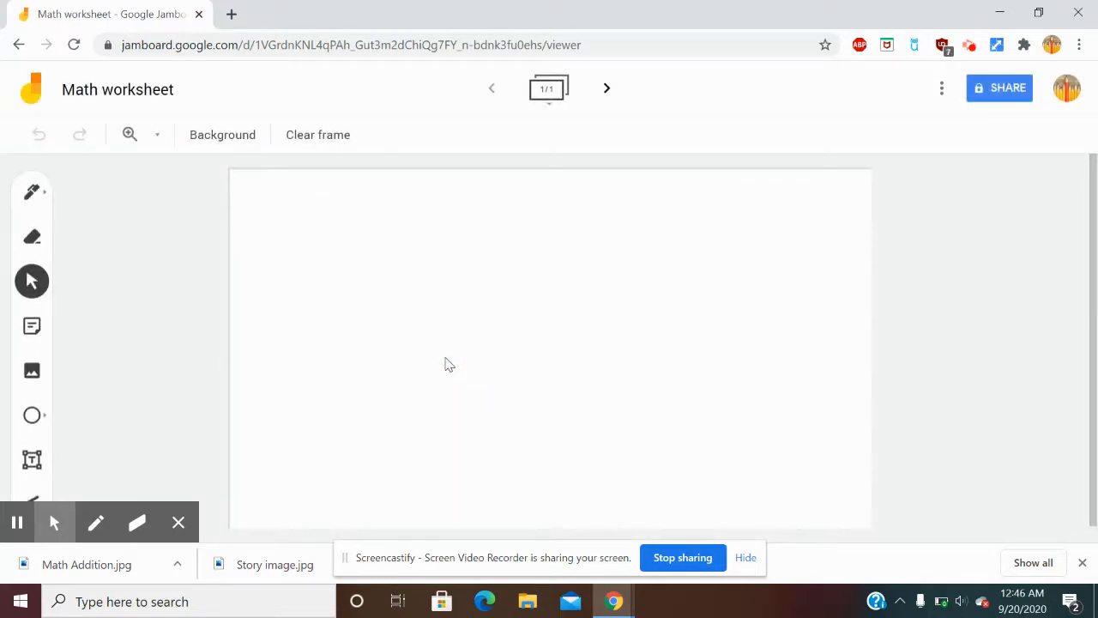
Set the frame's background to the light blue grid pattern
click(243, 136)
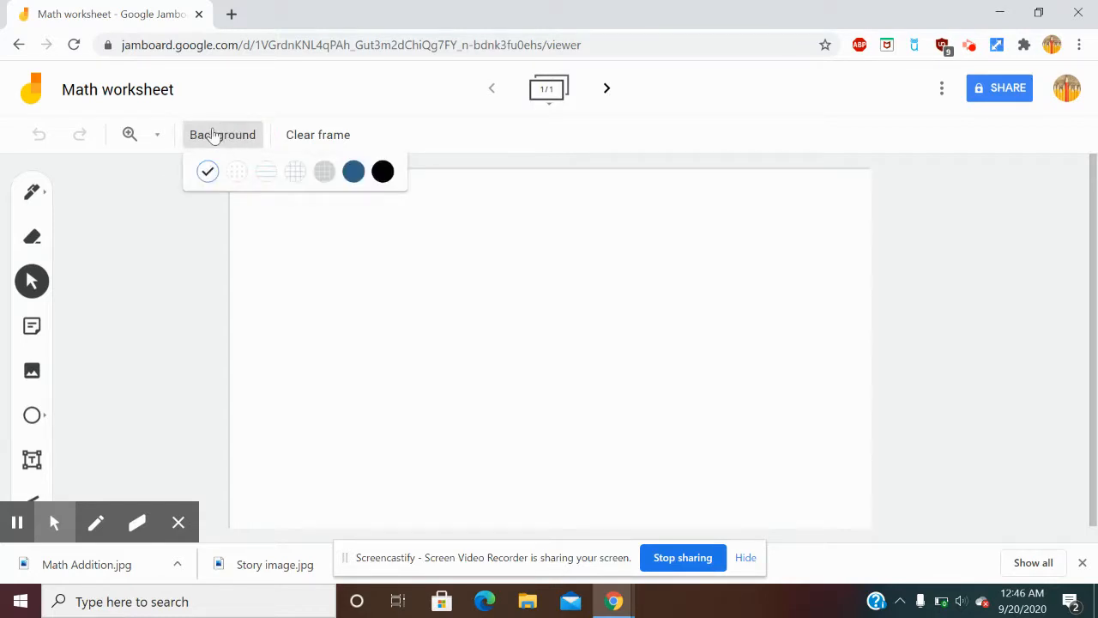
click(291, 177)
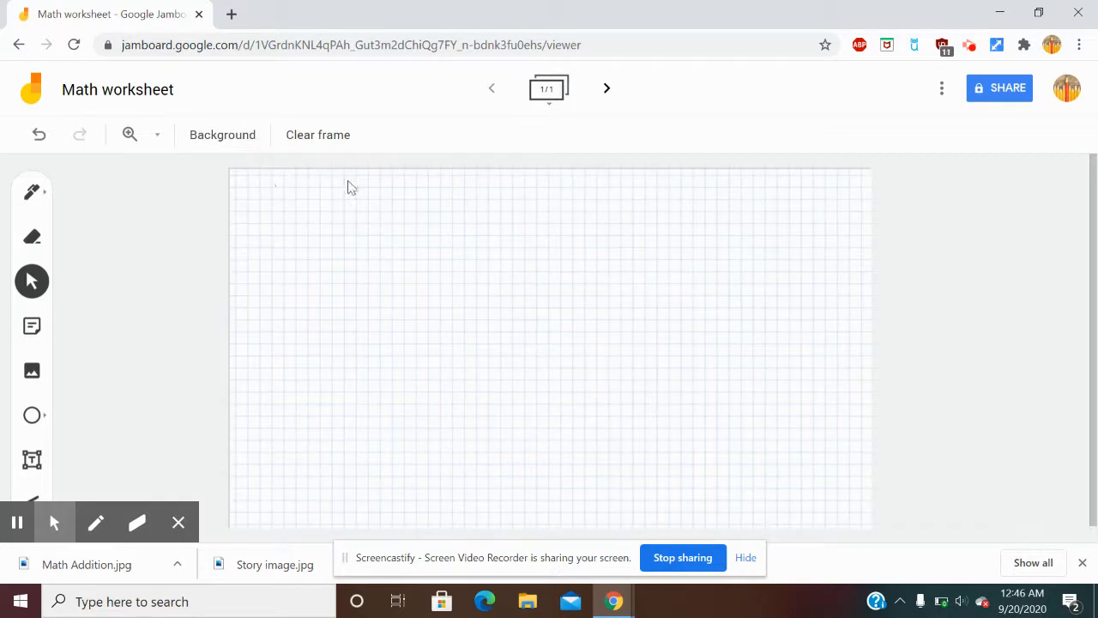
click(221, 137)
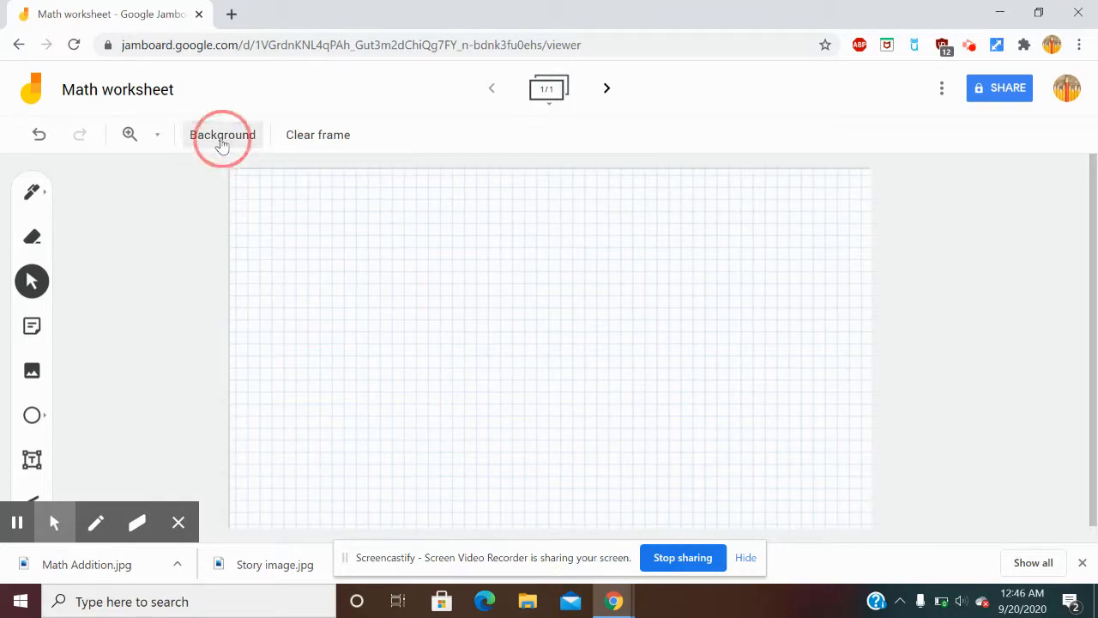
click(669, 278)
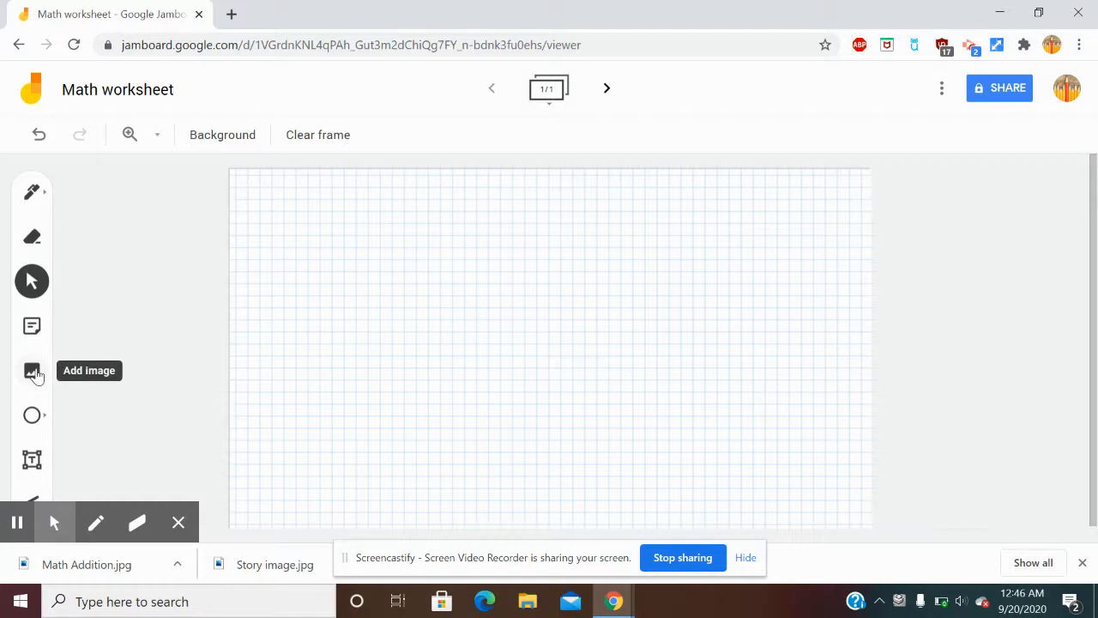
Insert the "Math Addition" image from the computer's Desktop folder into the frame
click(33, 372)
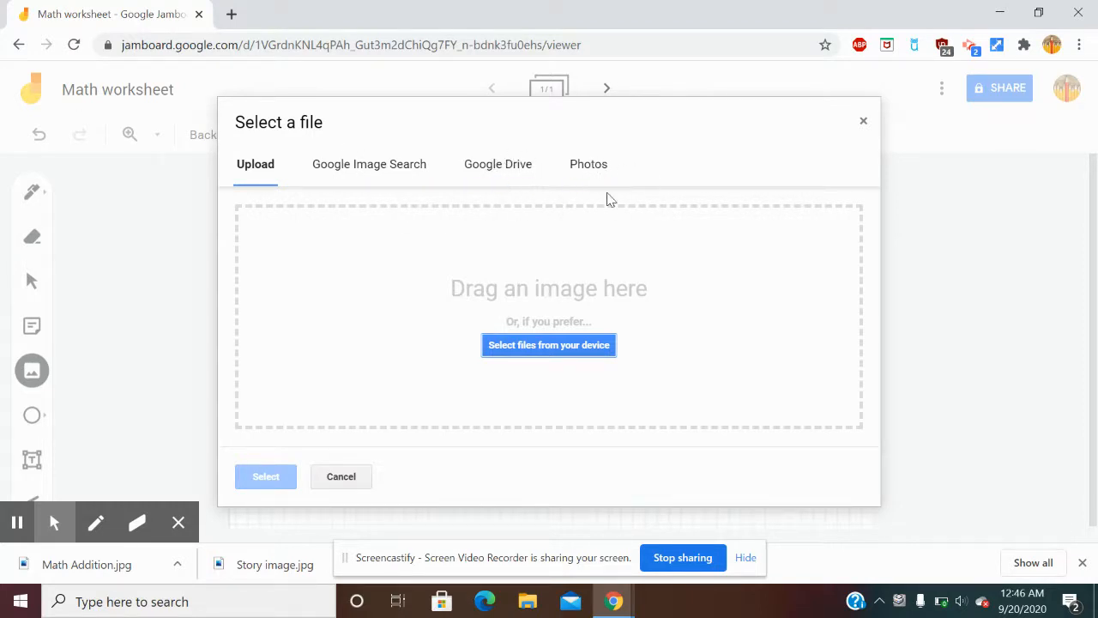
click(255, 170)
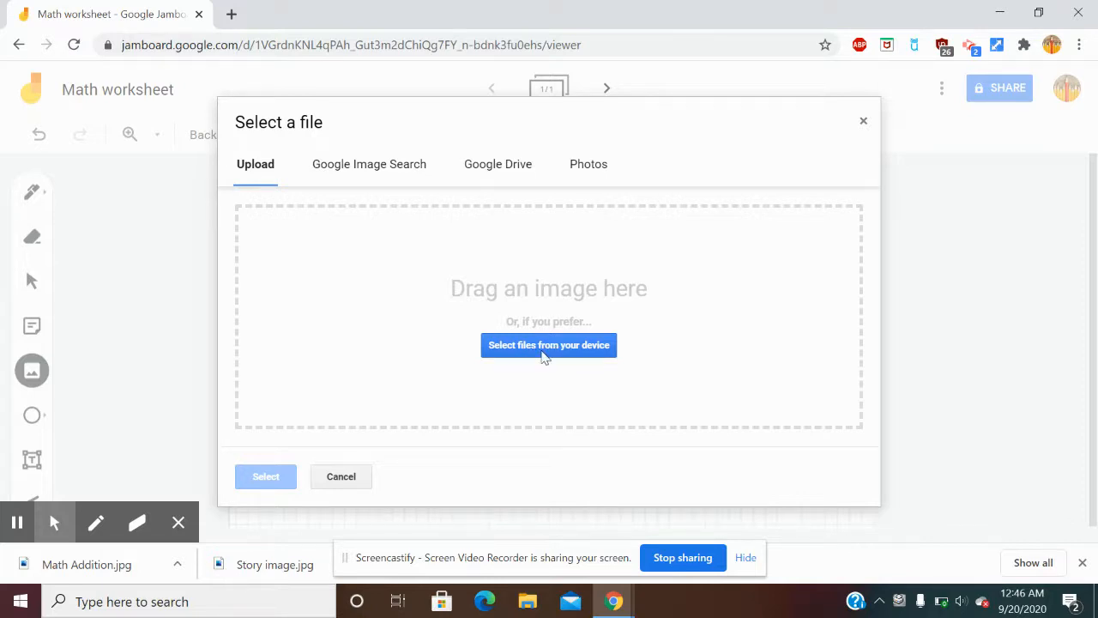
click(542, 349)
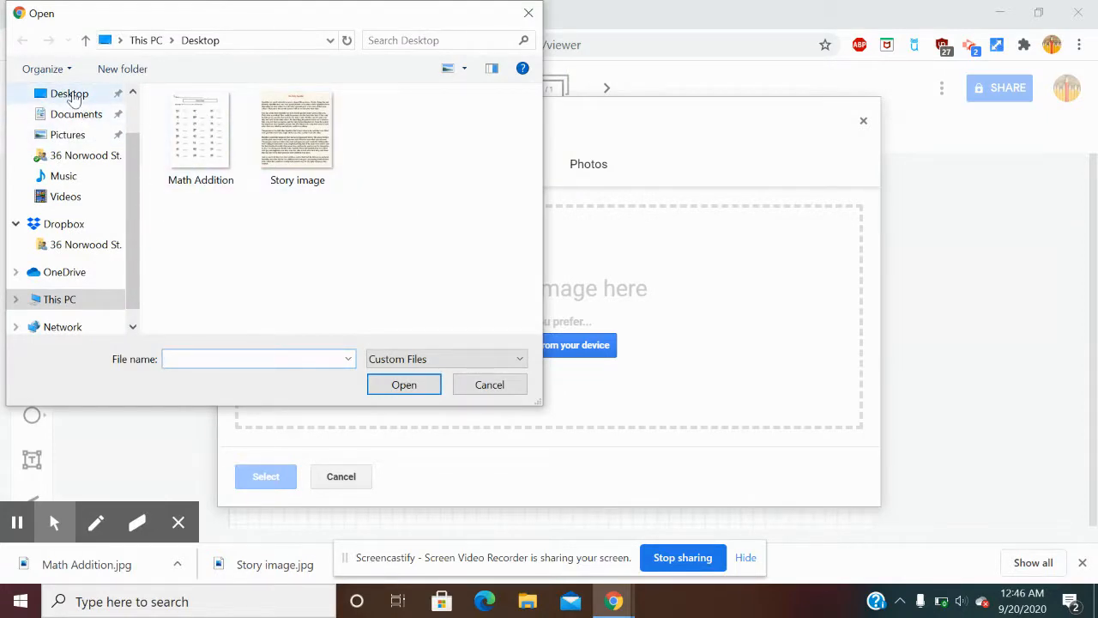
click(75, 99)
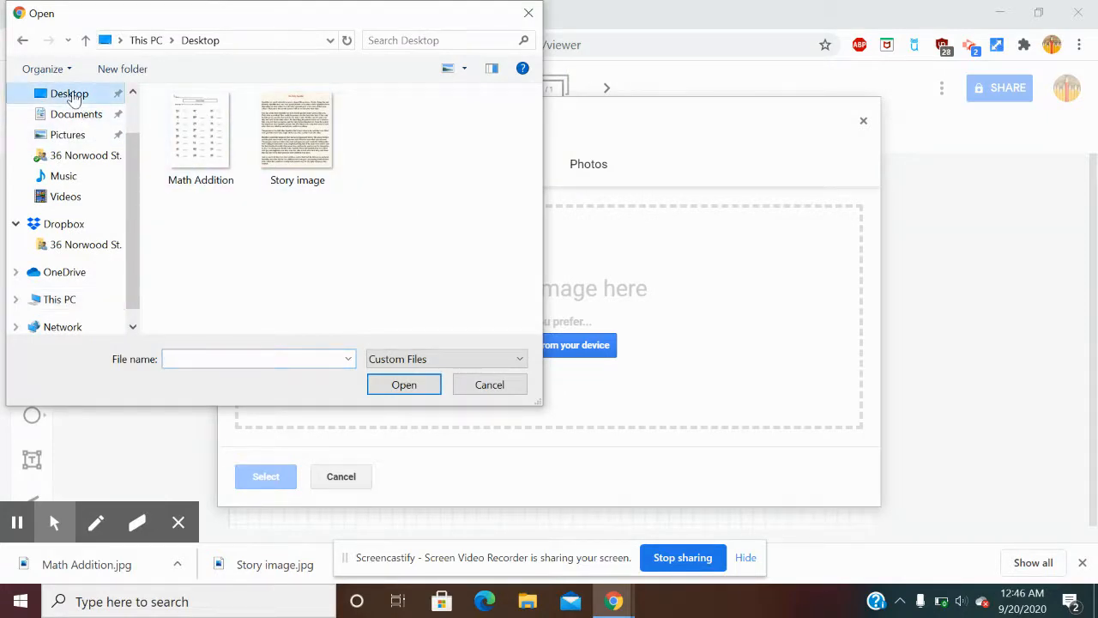
click(204, 130)
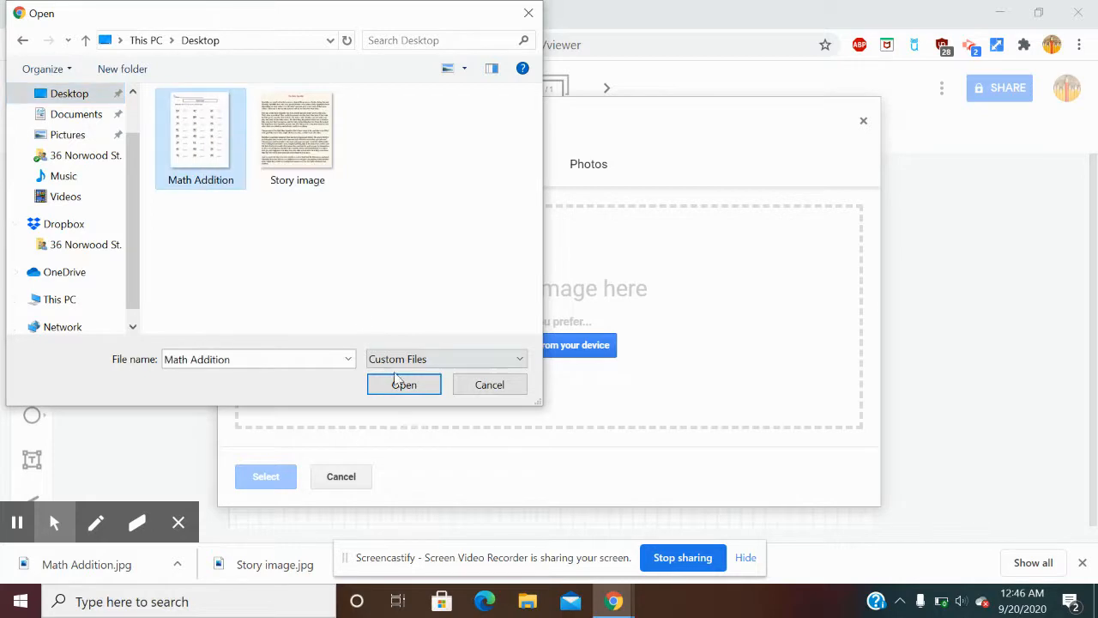
click(404, 386)
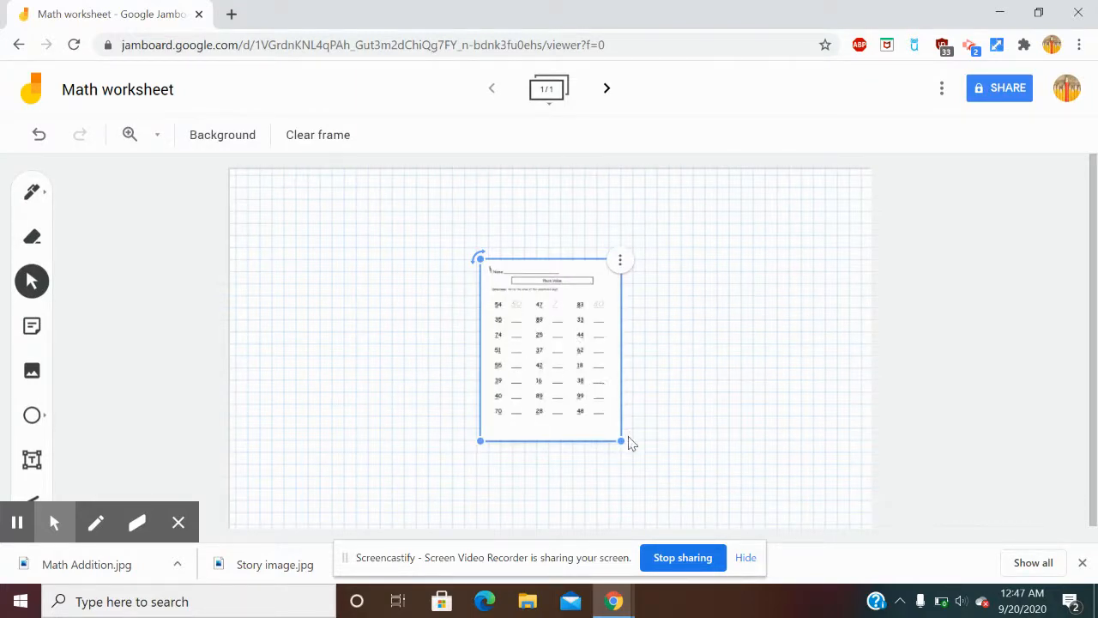
Enlarge the worksheet image to the full height of the frame and place it near the middle
drag(579, 343, 571, 253)
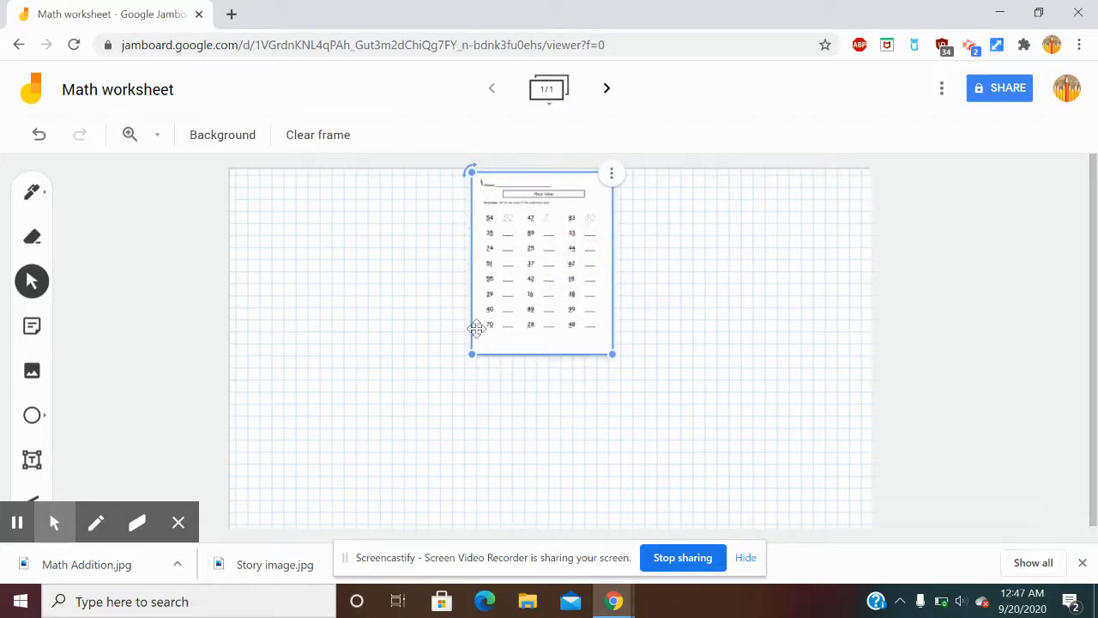
drag(471, 354, 262, 443)
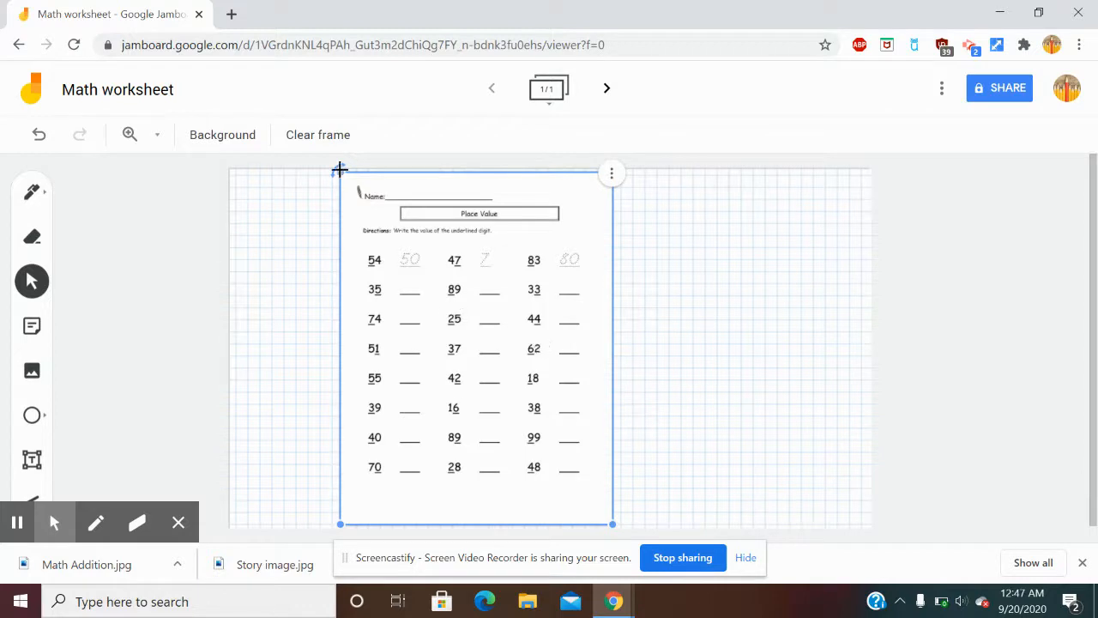
drag(614, 521, 610, 516)
drag(611, 474, 670, 474)
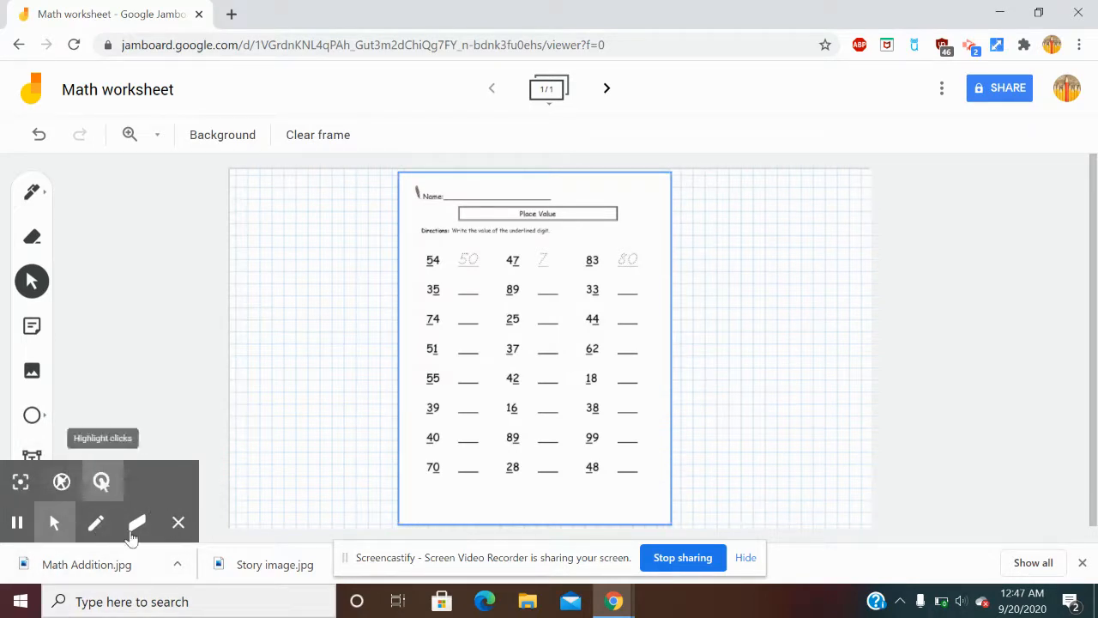
Dismiss the recorder's drawing tools and trace under the worksheet's directions line with the laser pointer
click(179, 523)
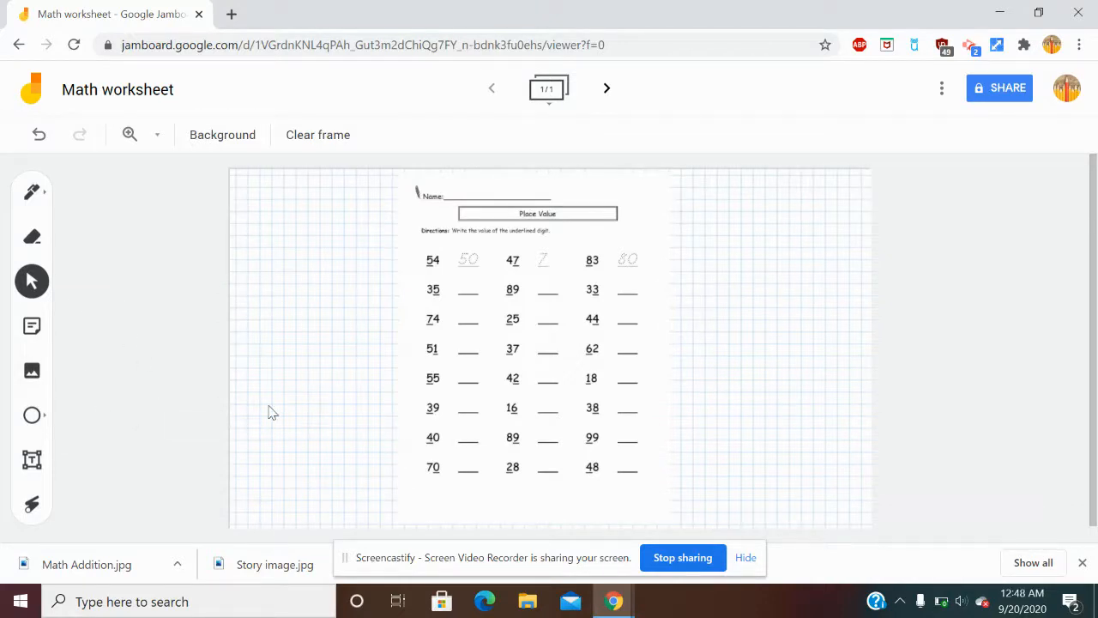
click(32, 506)
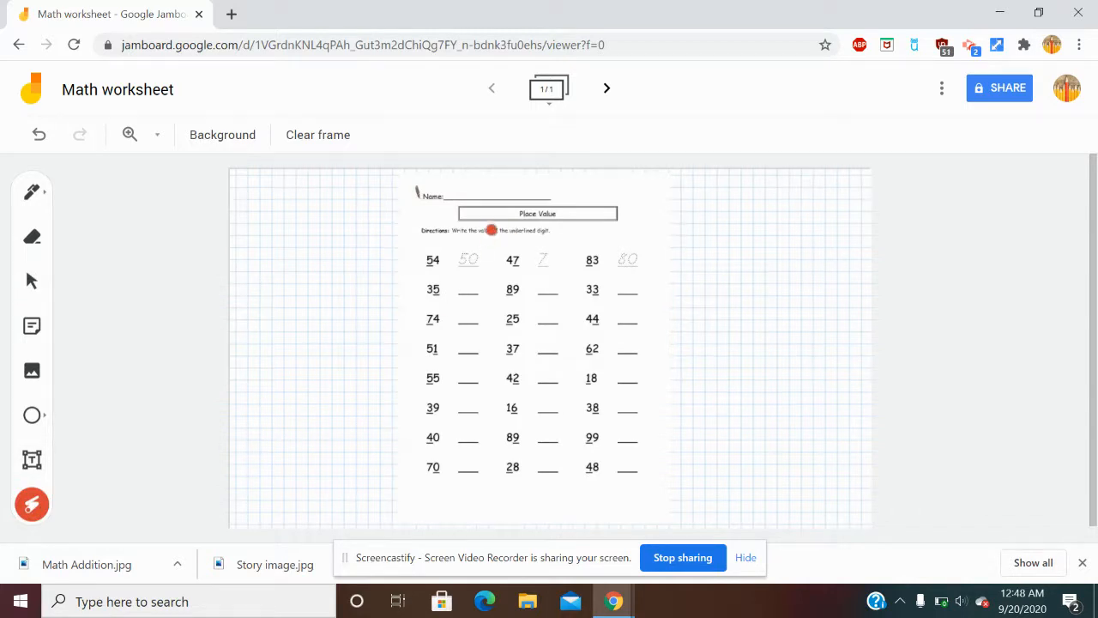
drag(440, 241, 560, 235)
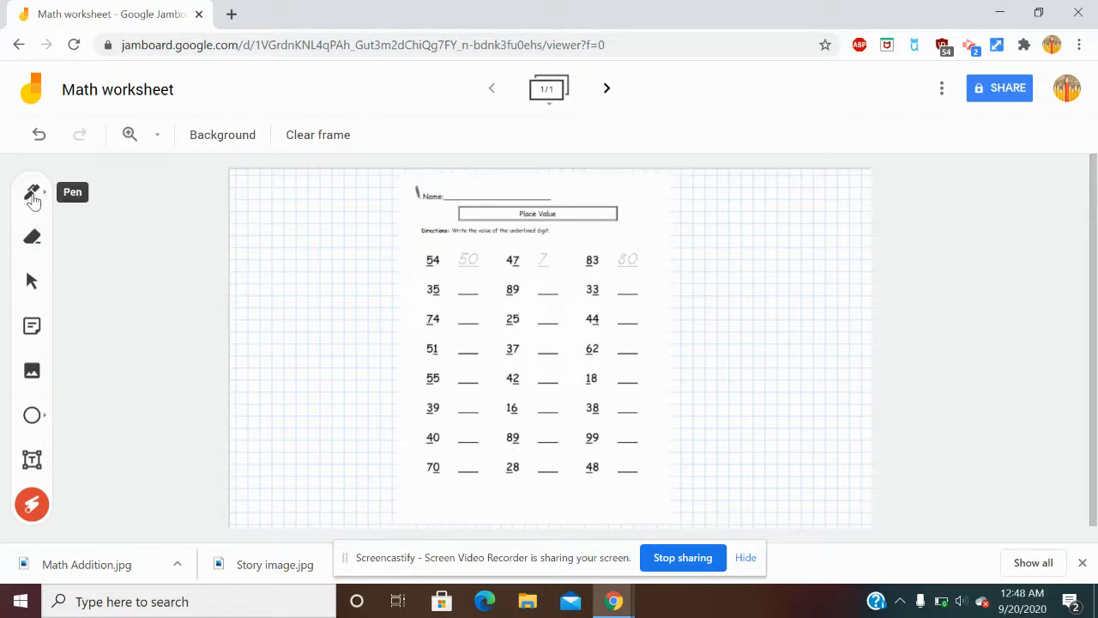
Underline the worksheet's directions line with the black pen and erase the stroke again
click(34, 201)
drag(418, 237, 564, 233)
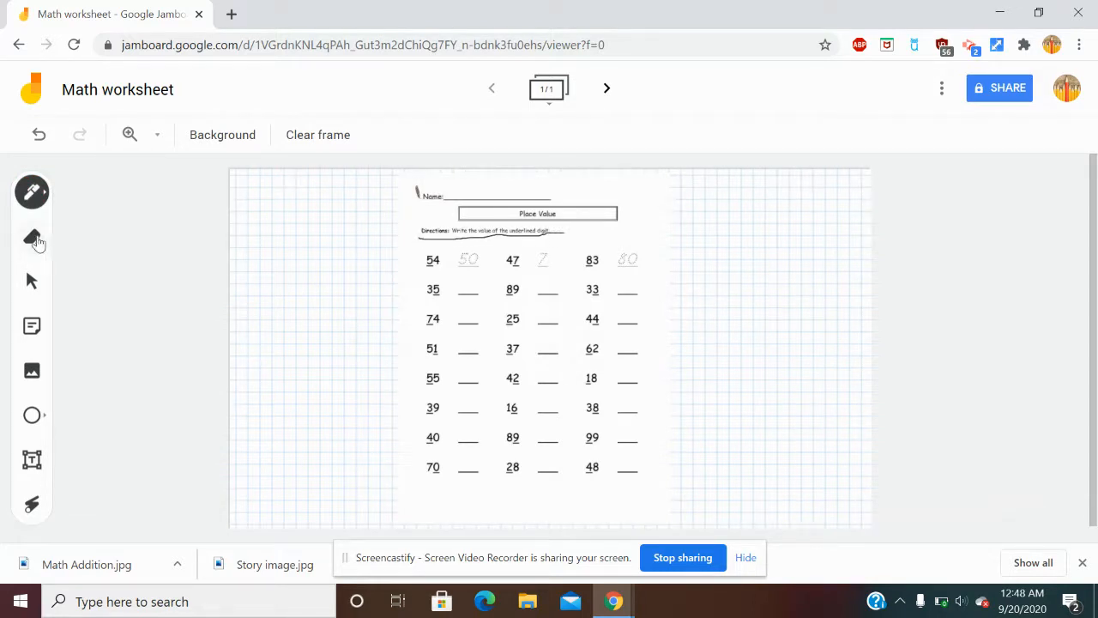
click(33, 238)
drag(410, 240, 578, 237)
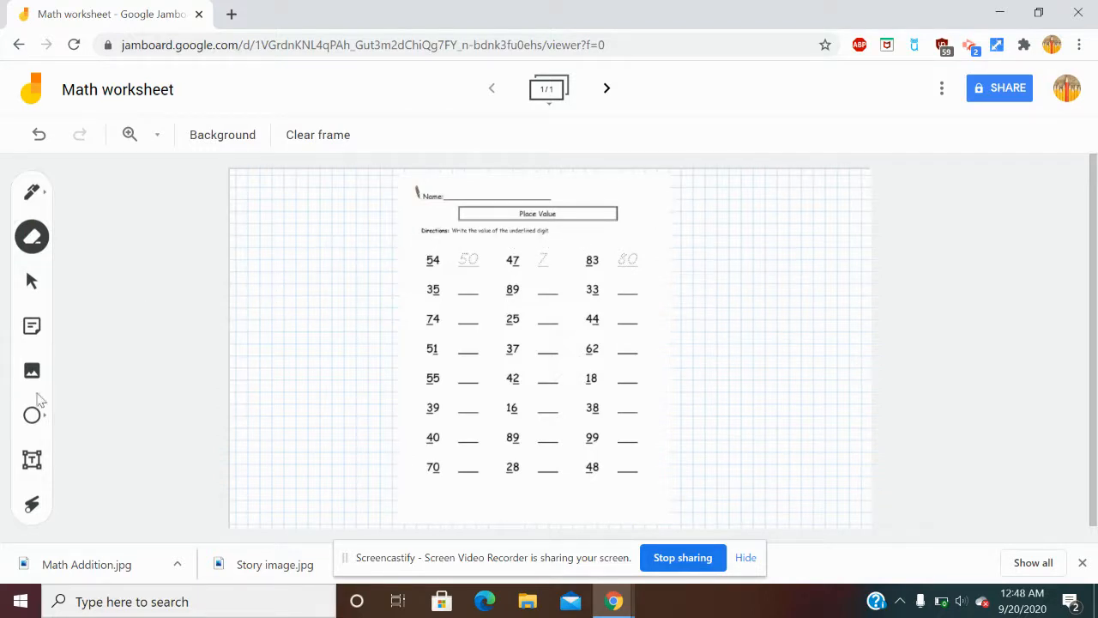
Add a small text box beside the number 35 on the worksheet and enter the answer 5 in it
click(32, 459)
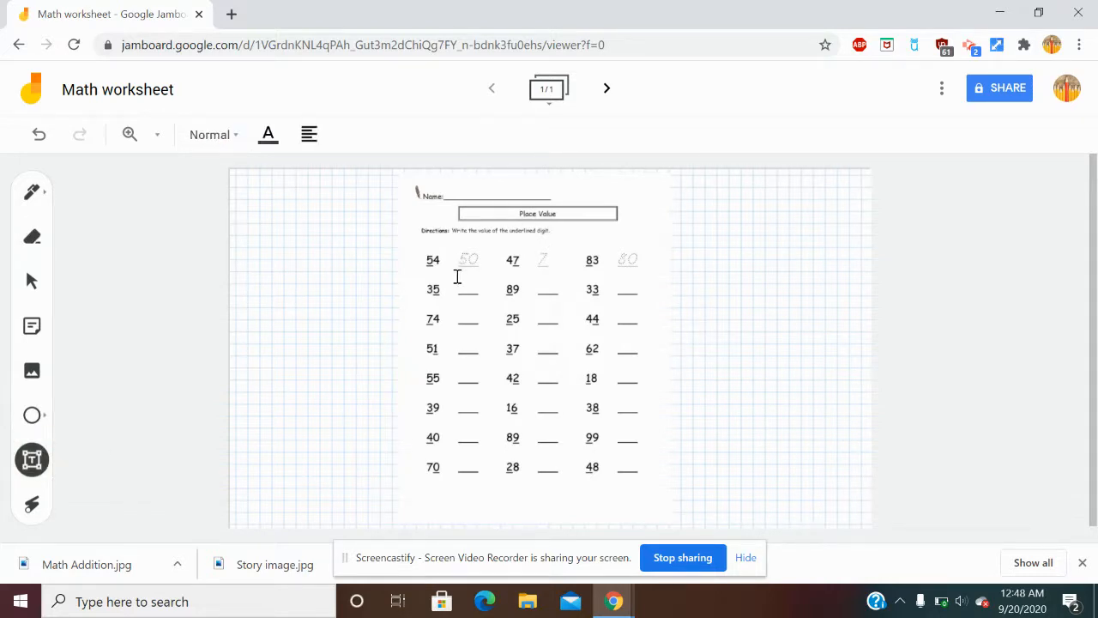
mouse_move(452, 263)
mouse_down()
mouse_move(538, 288)
mouse_move(502, 289)
mouse_move(495, 273)
mouse_up()
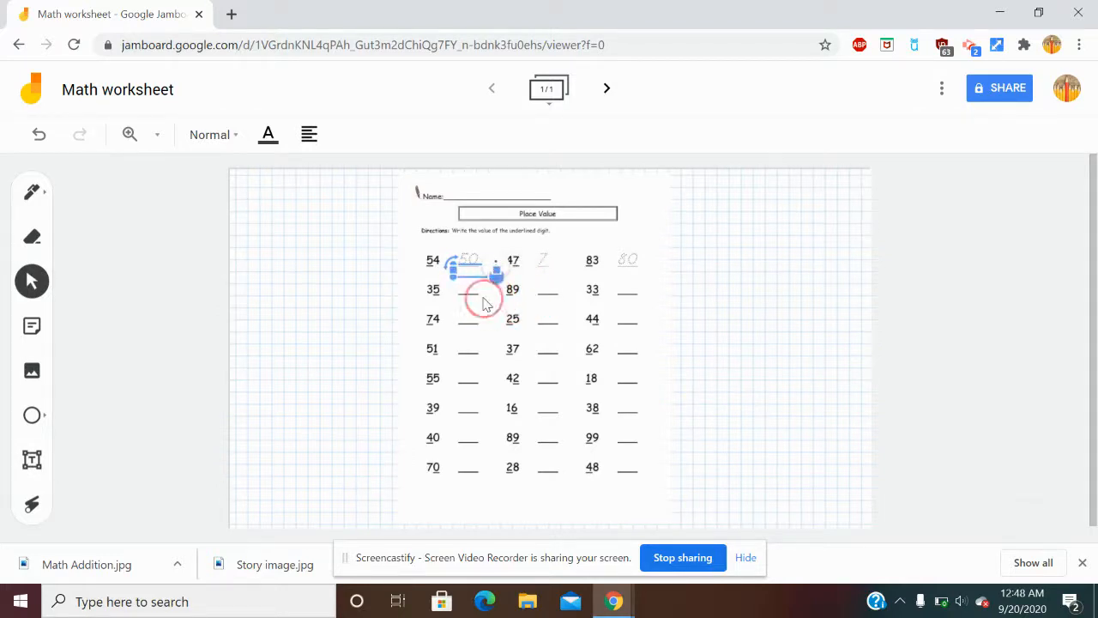
mouse_move(450, 284)
mouse_down()
mouse_move(457, 319)
mouse_move(477, 293)
mouse_move(474, 271)
mouse_move(469, 288)
mouse_up()
drag(445, 326, 447, 329)
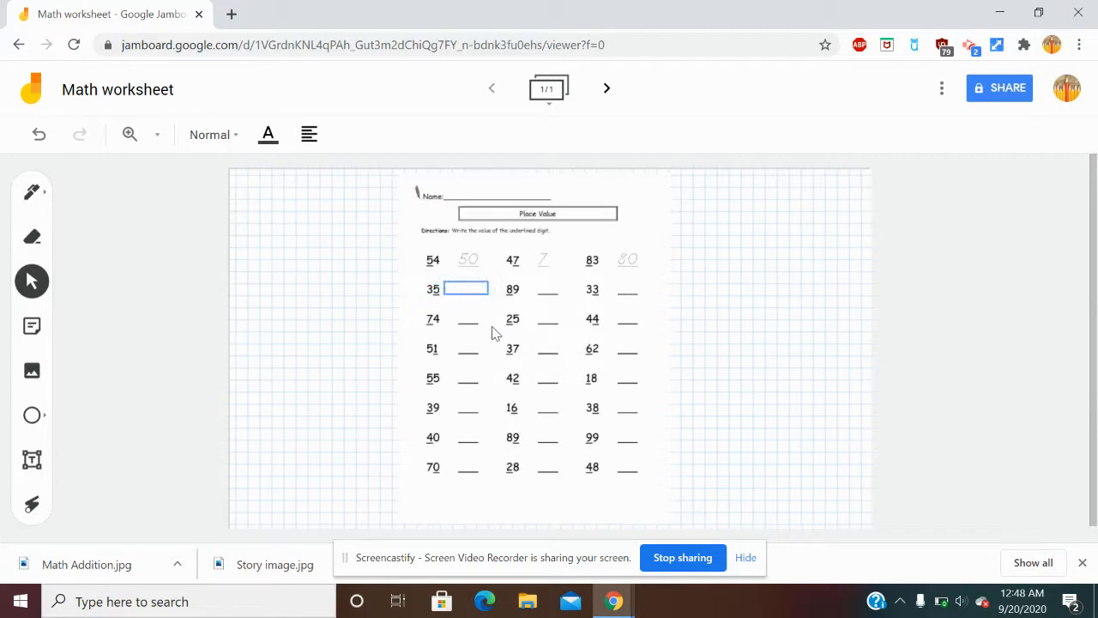
text(5)
click(541, 289)
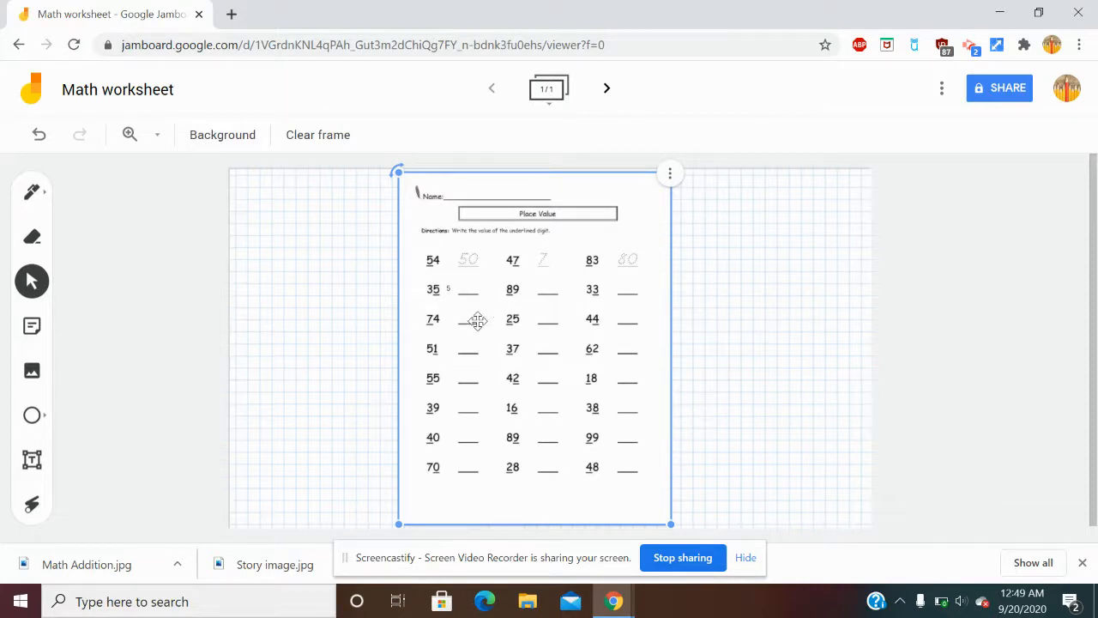
click(208, 438)
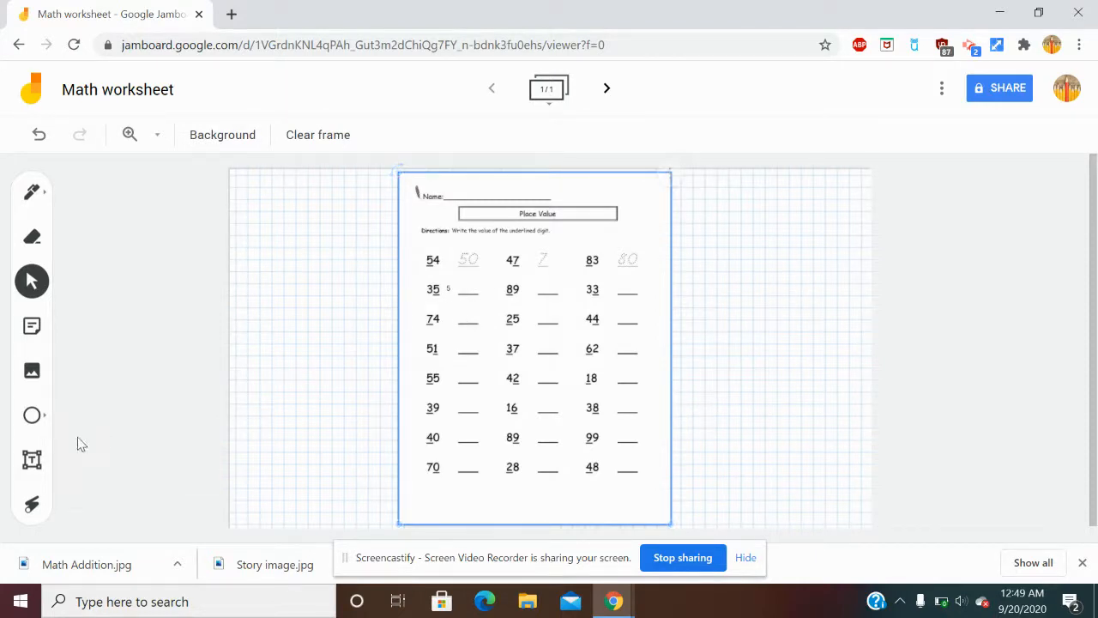
Add a second text box in the middle column and move it over the blank beside the upper 89
click(33, 462)
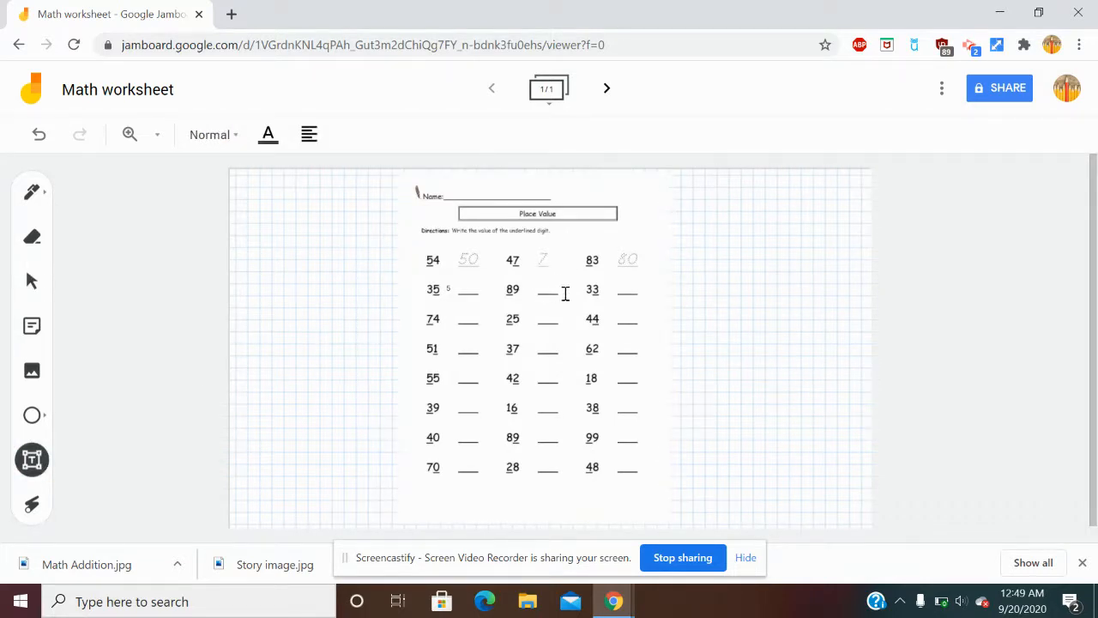
click(563, 291)
drag(564, 276, 522, 285)
click(557, 274)
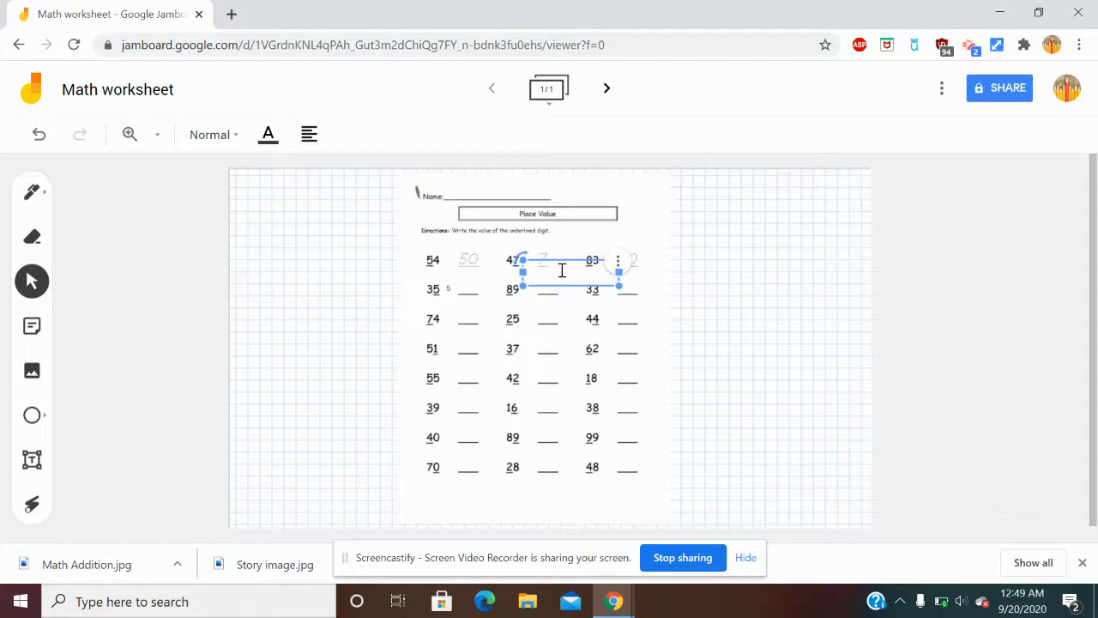
click(620, 262)
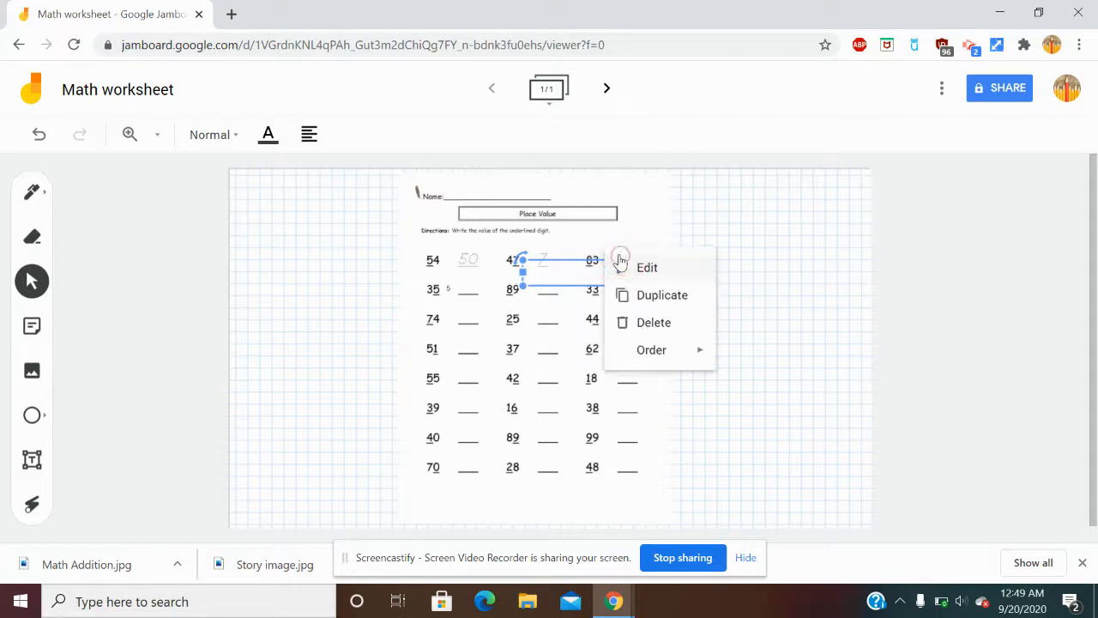
drag(549, 271, 531, 284)
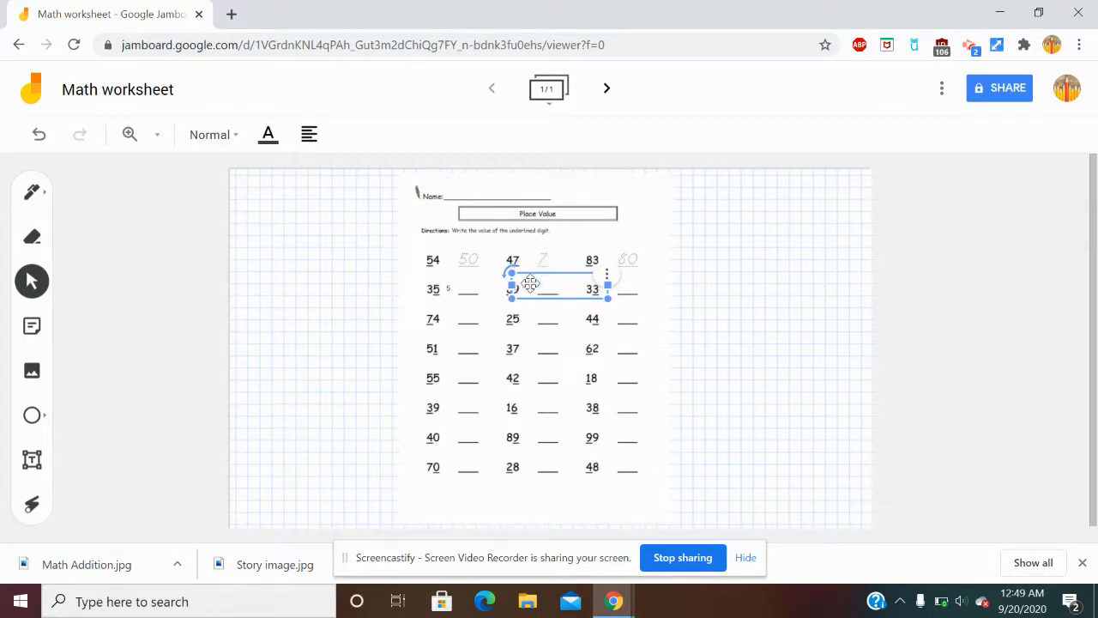
Nudge the empty text box over the blank beside the upper 89, rotate it upright and turn it back level
click(531, 284)
drag(530, 286, 542, 285)
click(550, 285)
drag(509, 273, 566, 268)
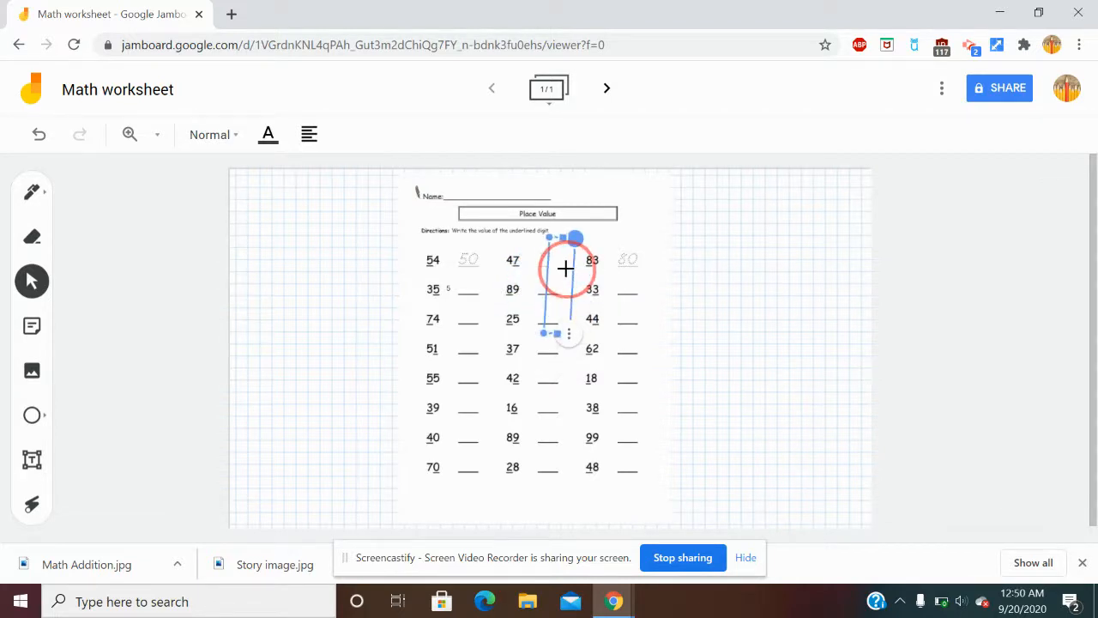
drag(565, 268, 513, 269)
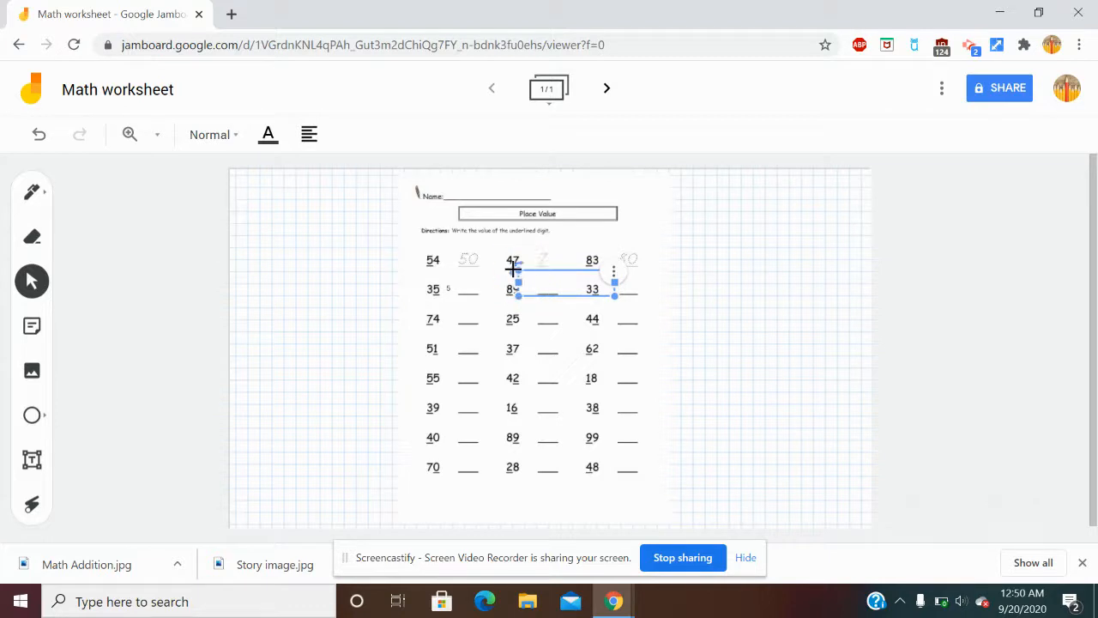
Enter the answer 80 in the text box beside the upper 89 and leave the box deselected
click(560, 281)
text(30)
click(549, 309)
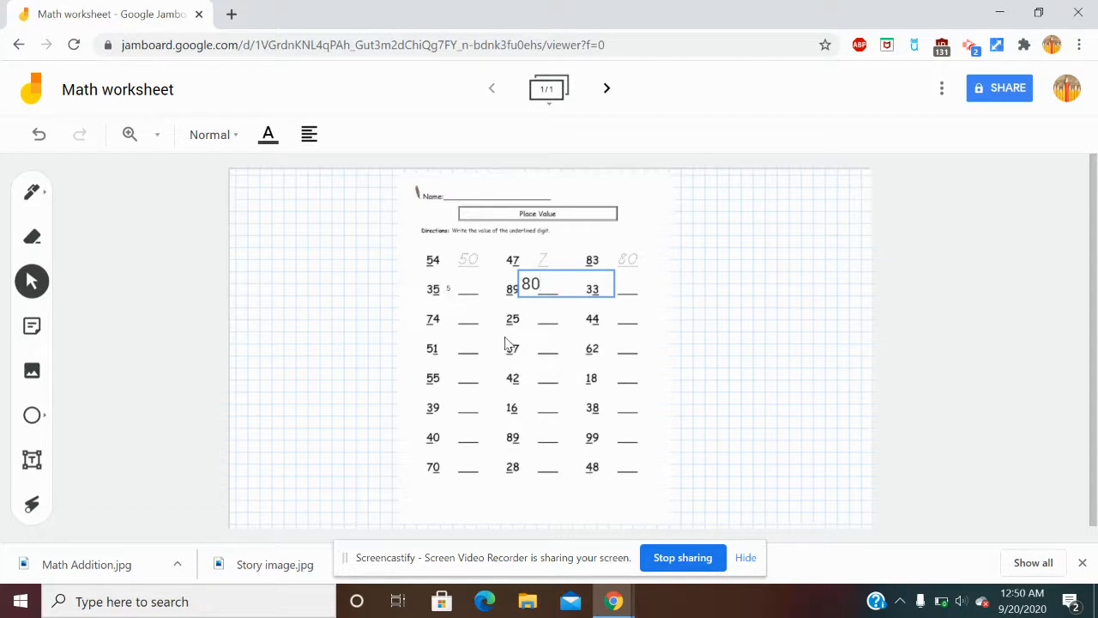
click(537, 321)
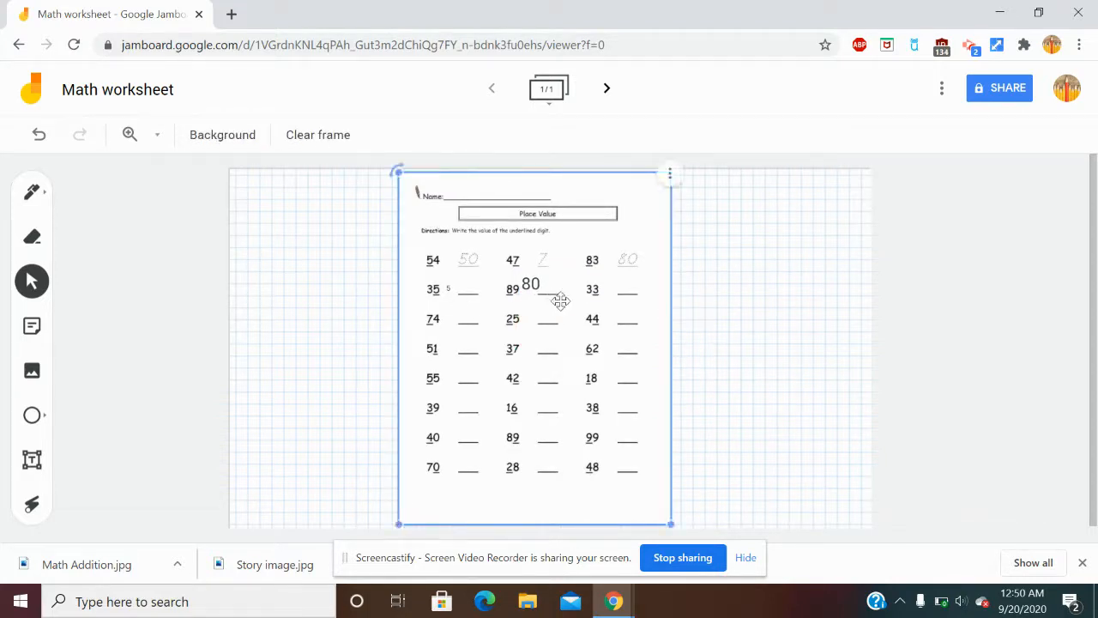
click(530, 281)
click(529, 281)
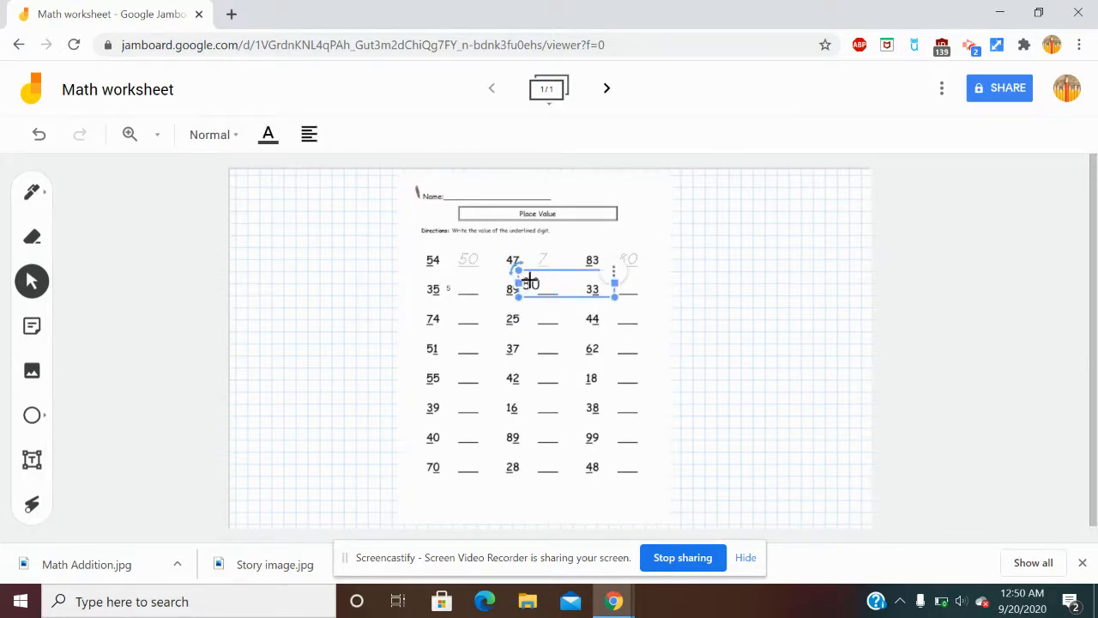
click(513, 318)
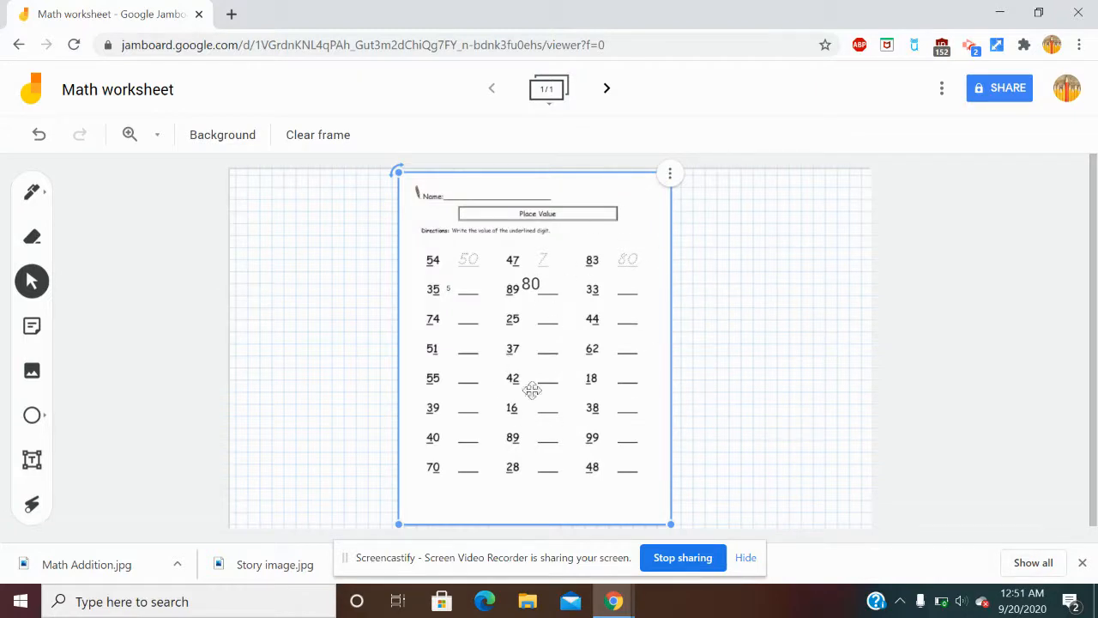
click(718, 310)
Open the board's sharing options, copy its link and dismiss the tip about link sharing
click(1006, 92)
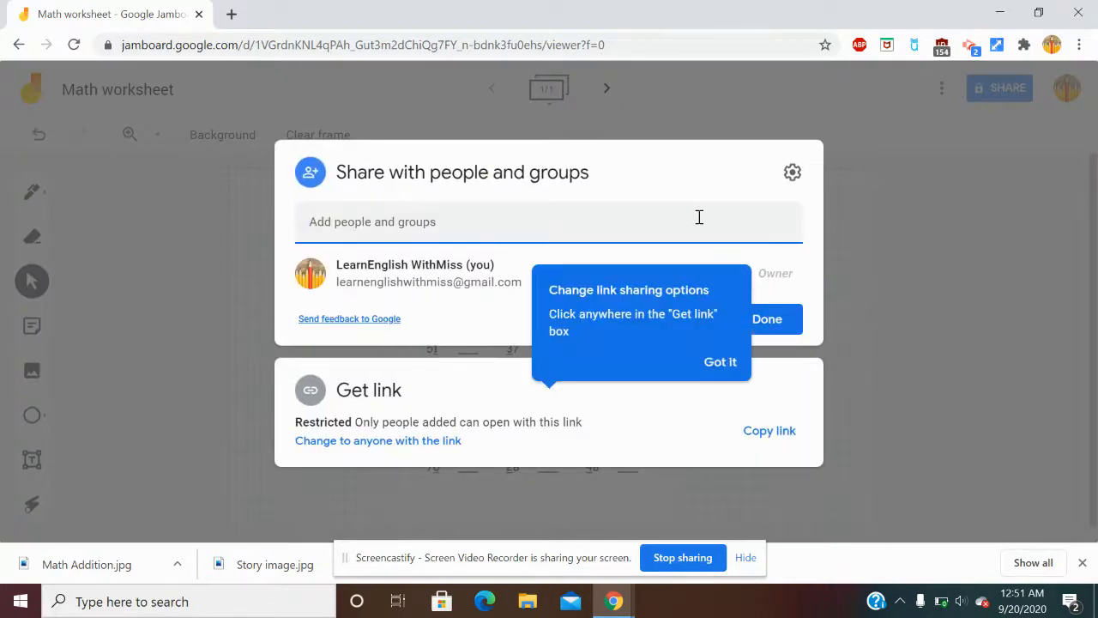
click(758, 445)
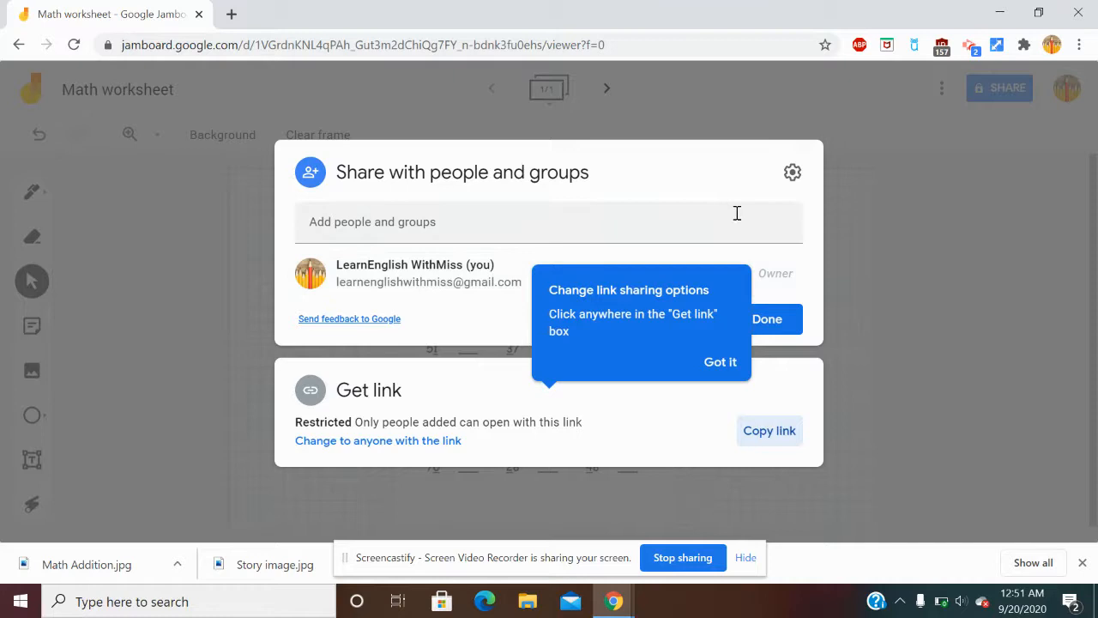
click(717, 362)
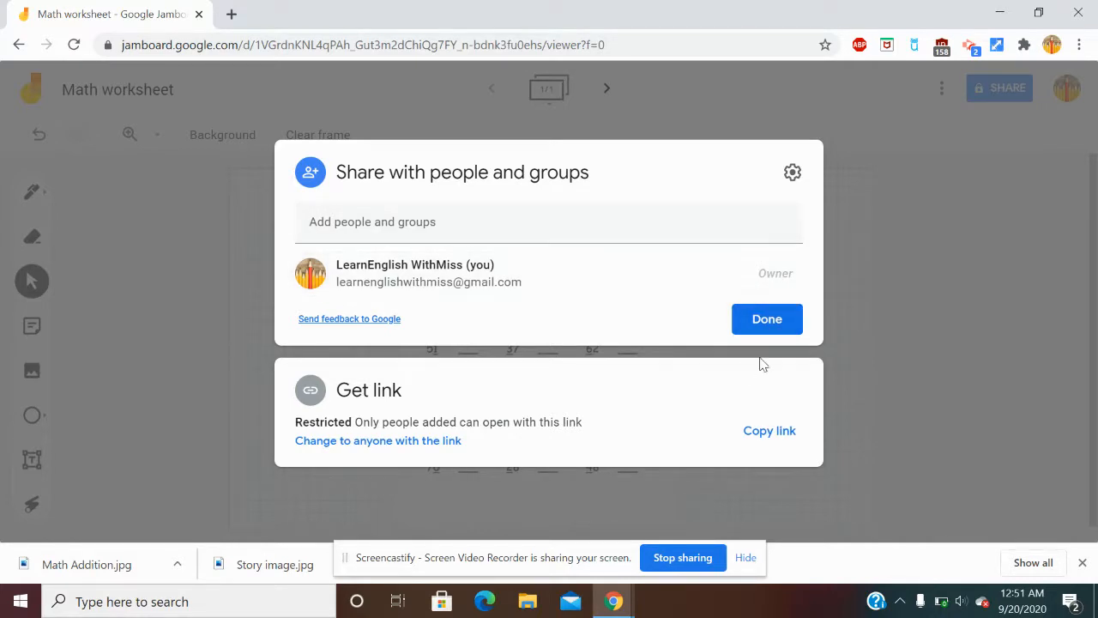
Disable the download, print and copy option for viewers and commenters, and copy the board's link before closing the sharing options
click(792, 171)
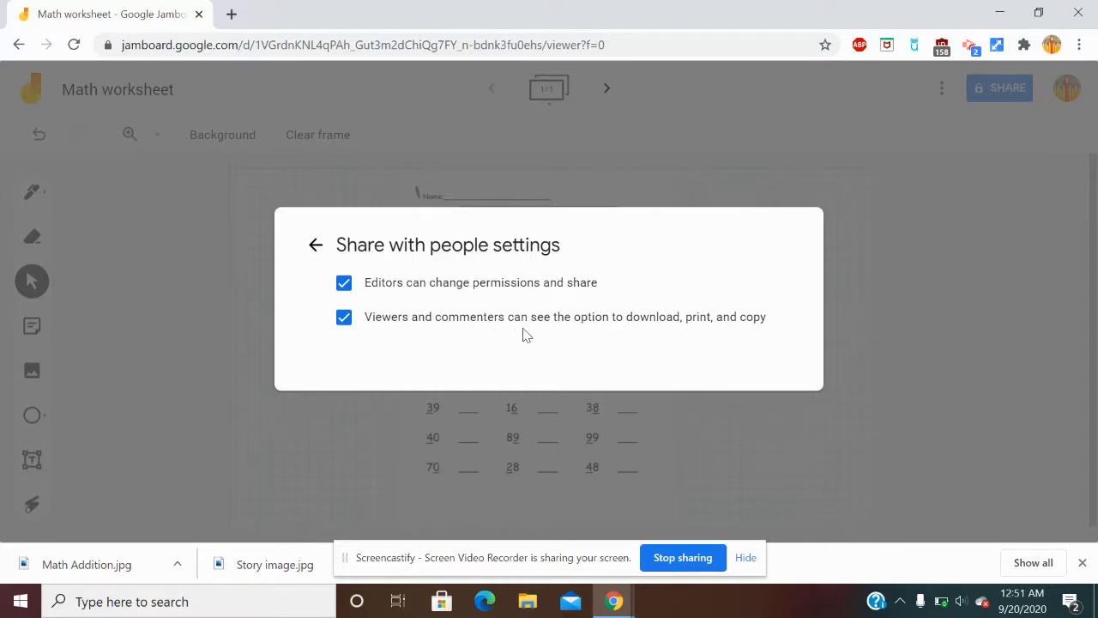
click(341, 333)
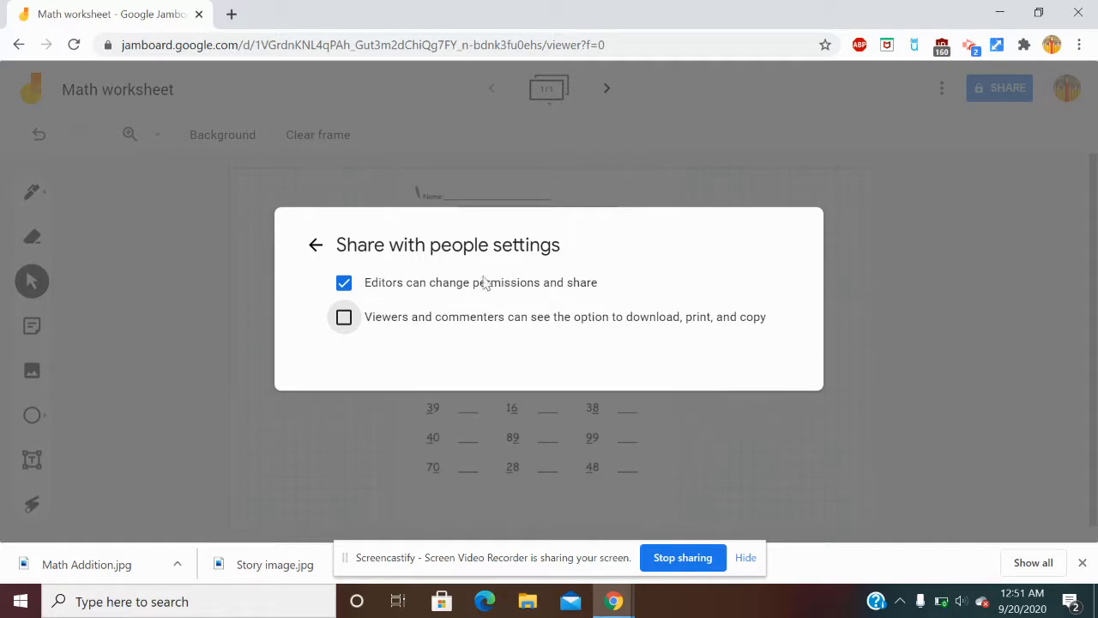
click(317, 248)
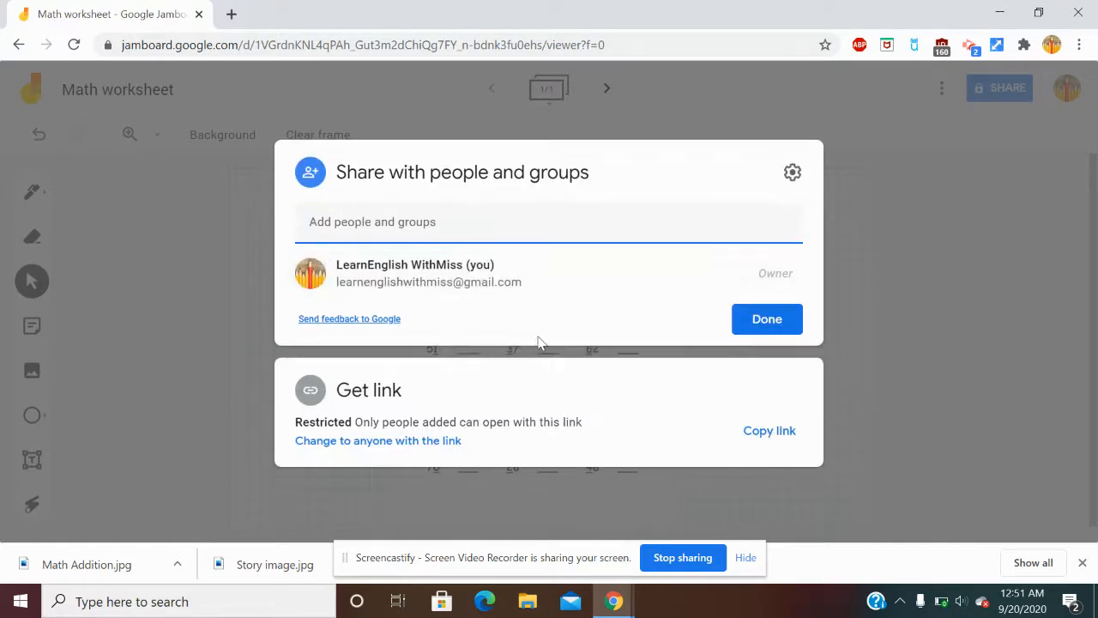
click(772, 429)
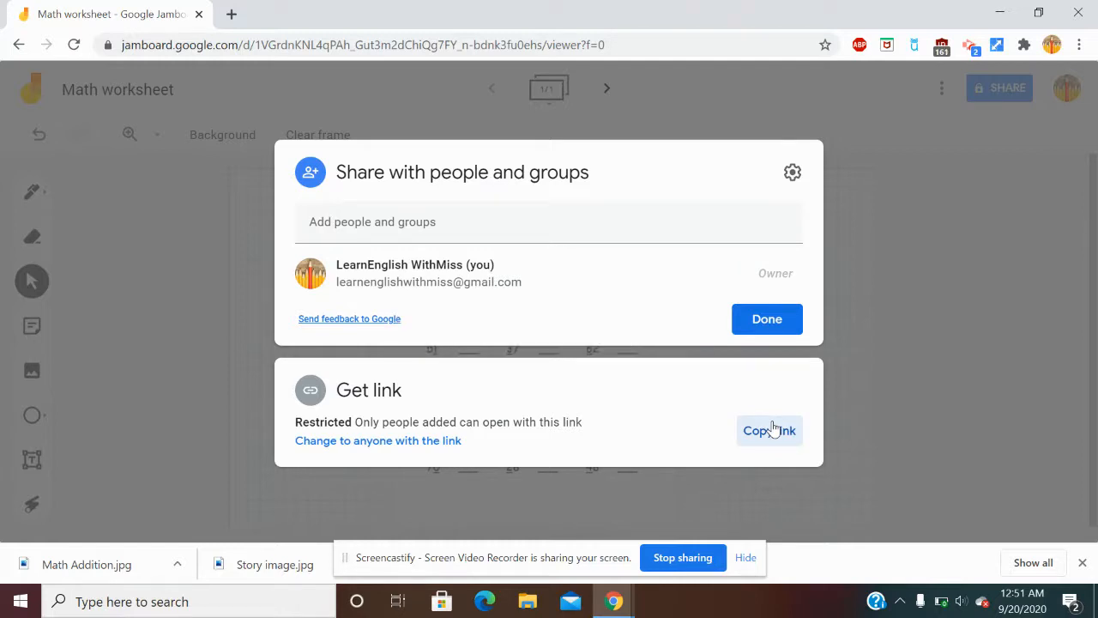
click(766, 321)
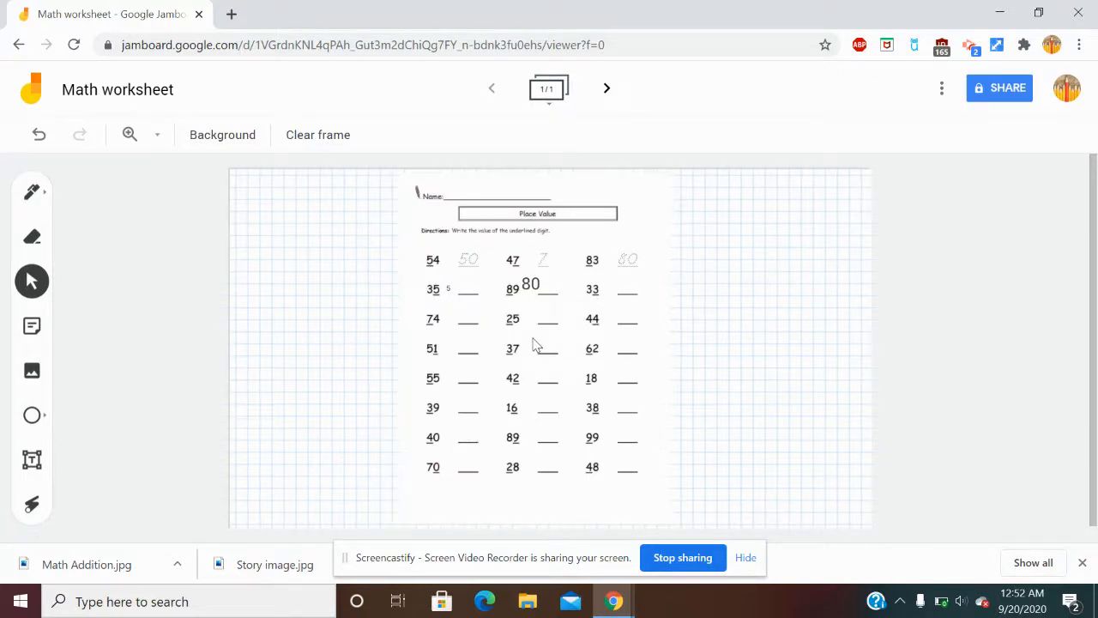
Add four blank frames after the worksheet frame
click(607, 89)
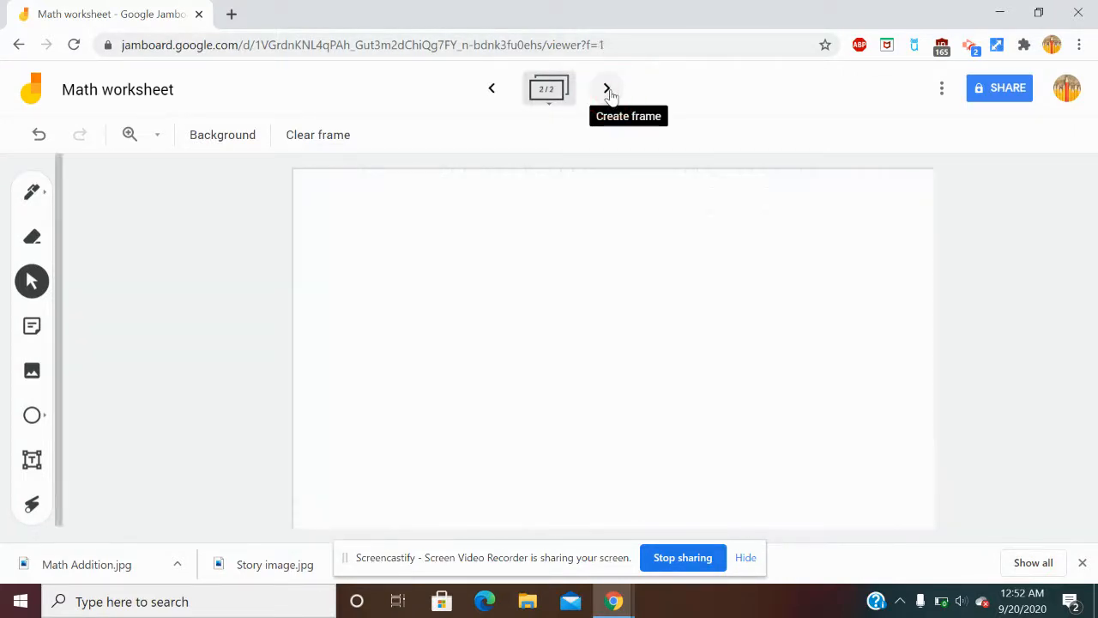
click(606, 89)
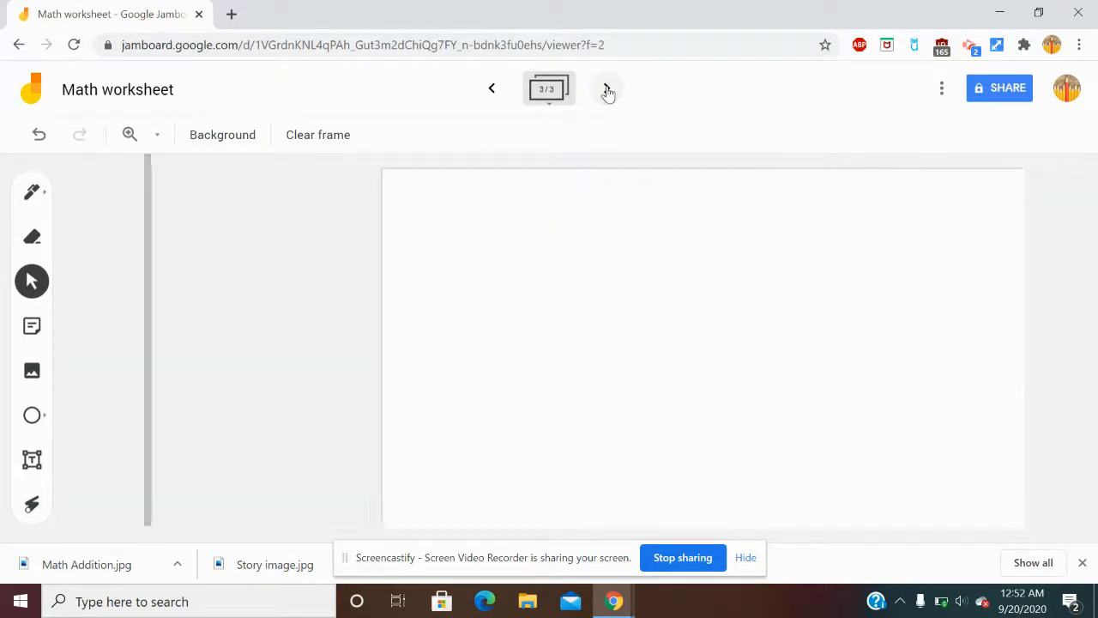
click(607, 90)
click(606, 90)
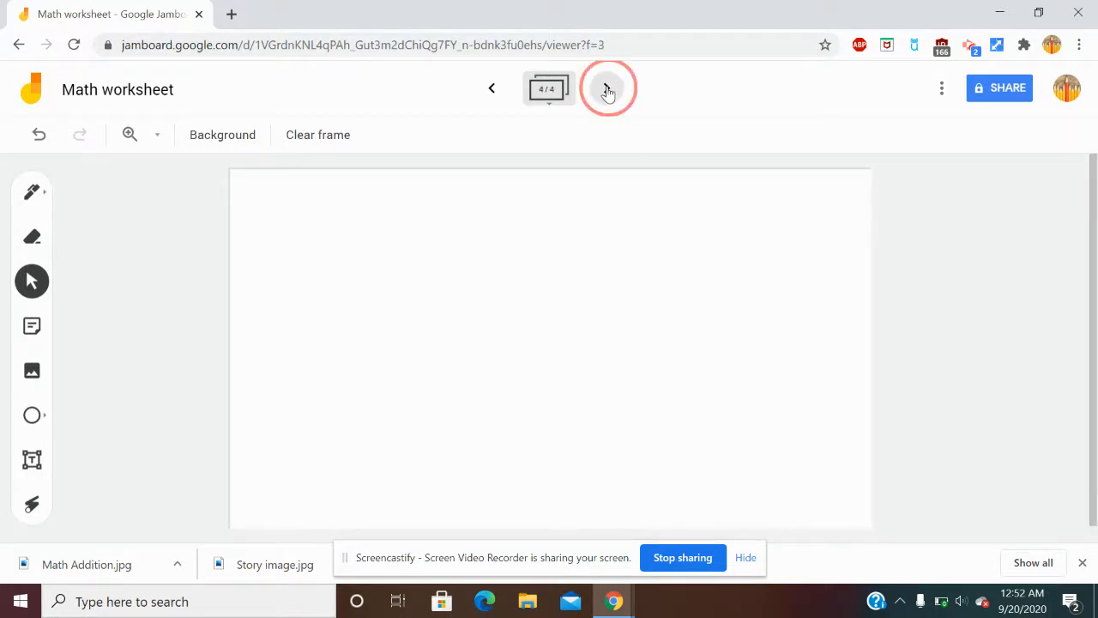
Go back through the frames to the worksheet on the first frame and move on to the blank second frame
click(493, 89)
click(493, 90)
click(492, 89)
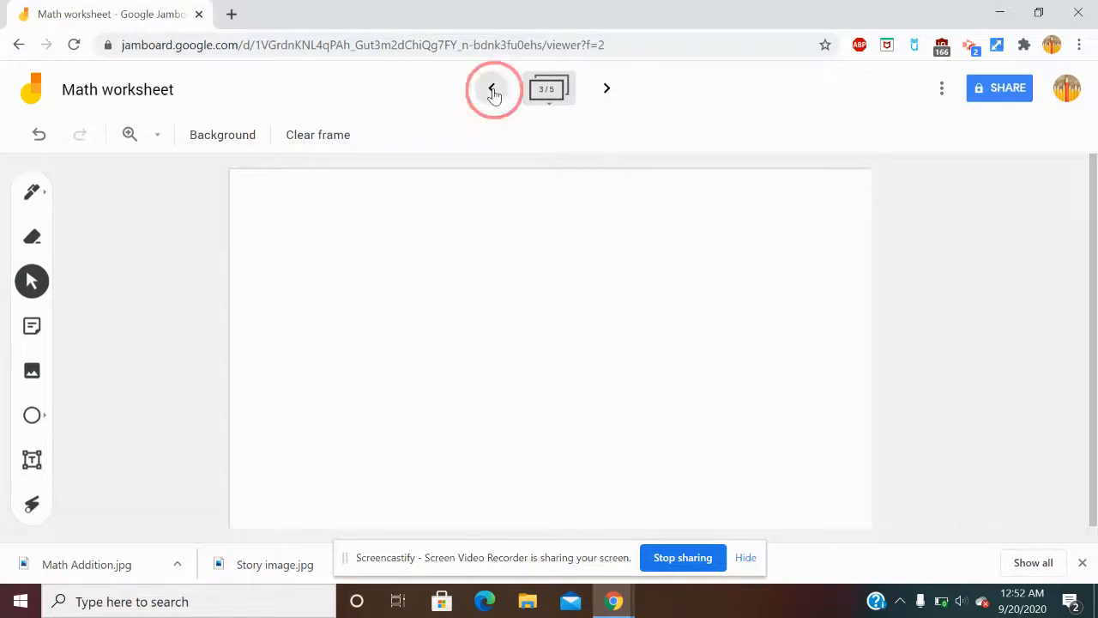
click(493, 90)
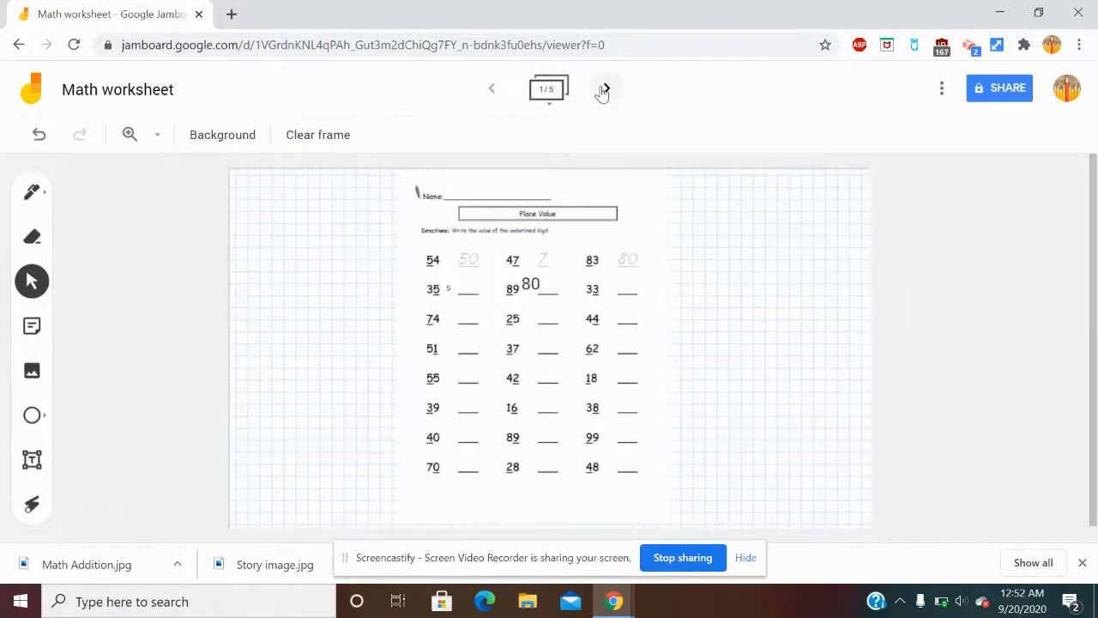
click(606, 90)
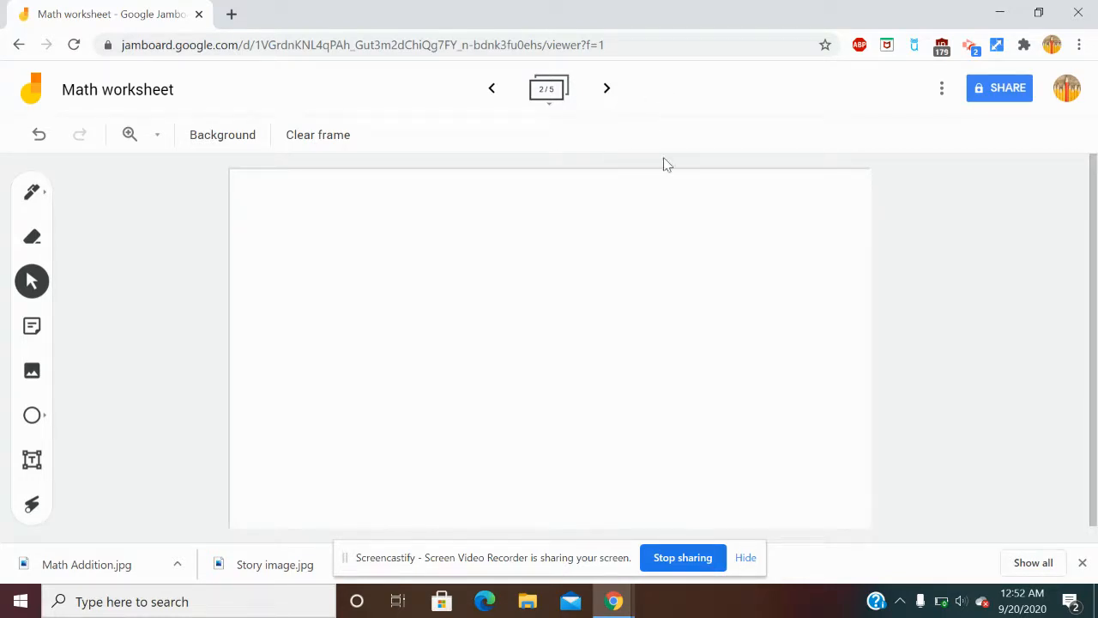
click(947, 98)
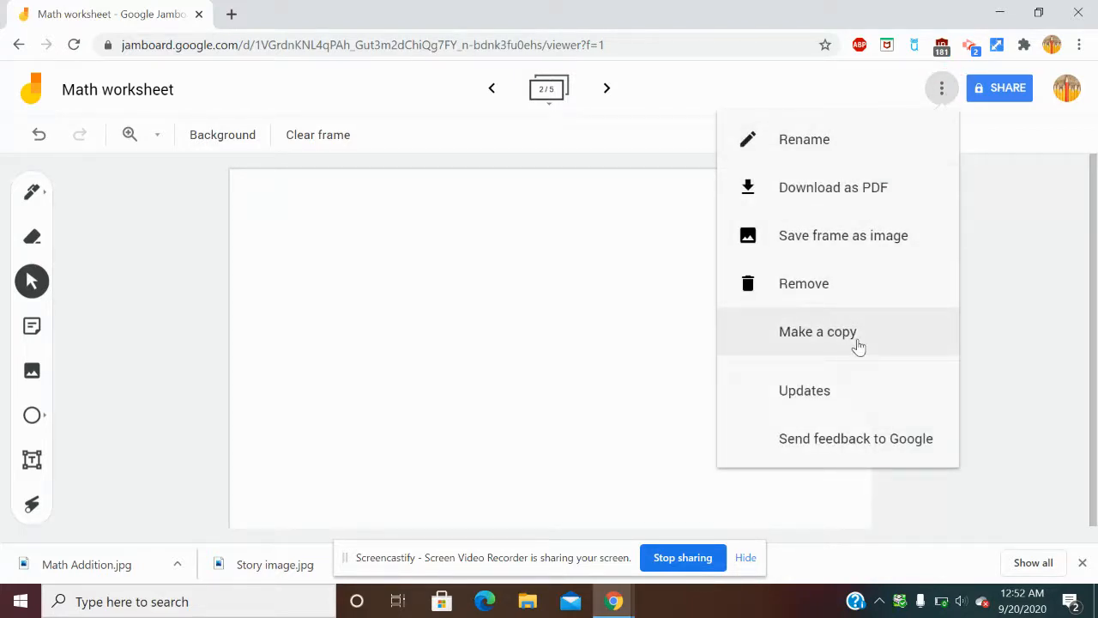
click(858, 343)
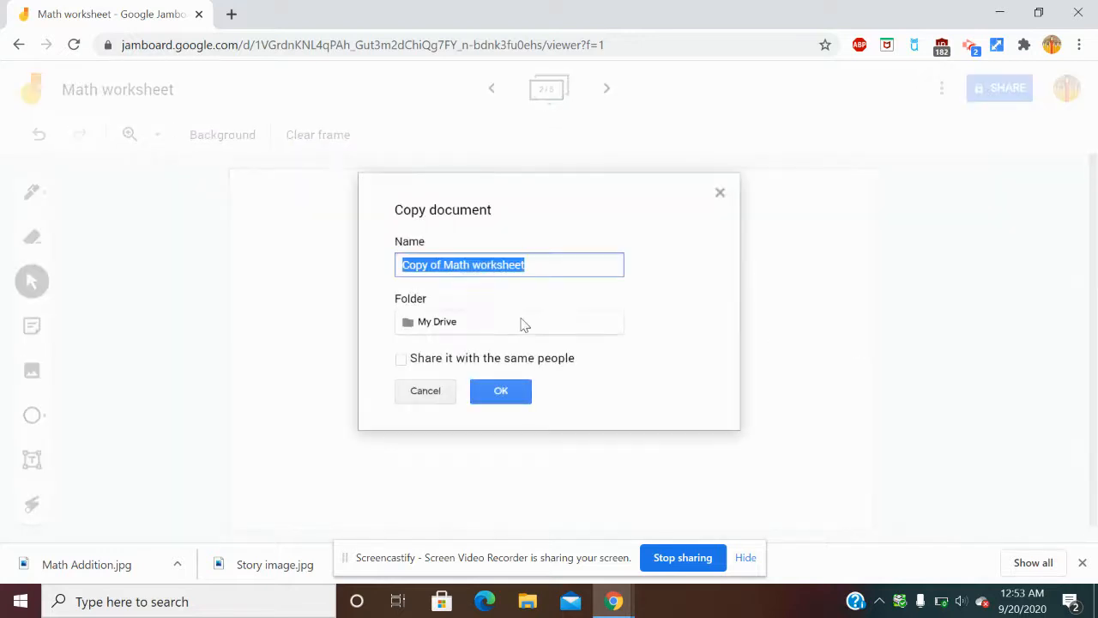
click(433, 390)
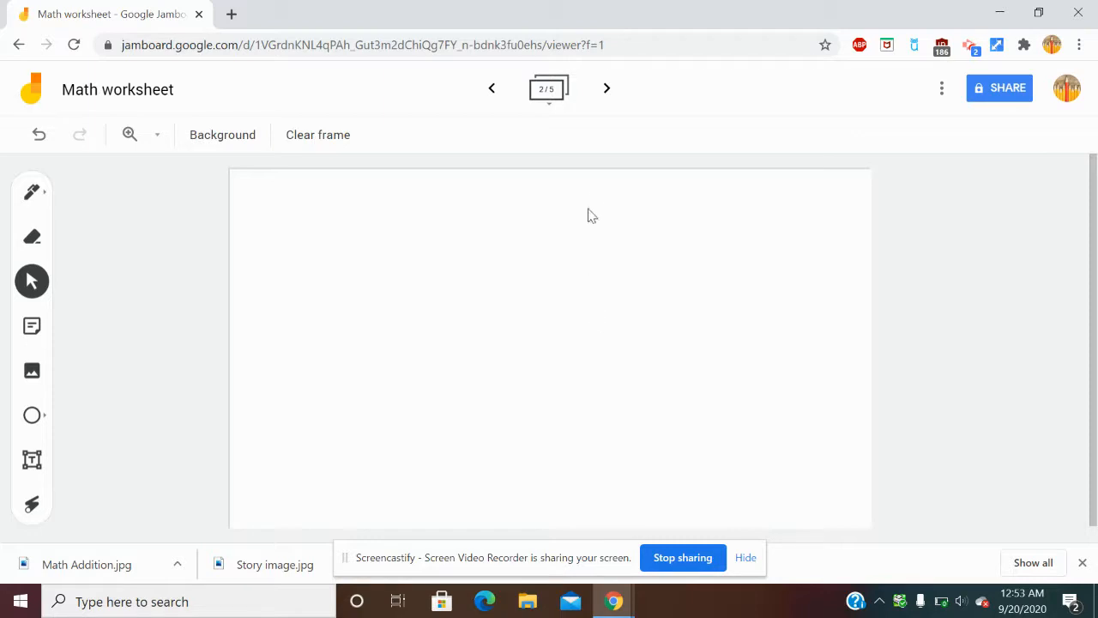
Check the first frame again and upload the Math Addition image from the desktop to the second frame
click(494, 88)
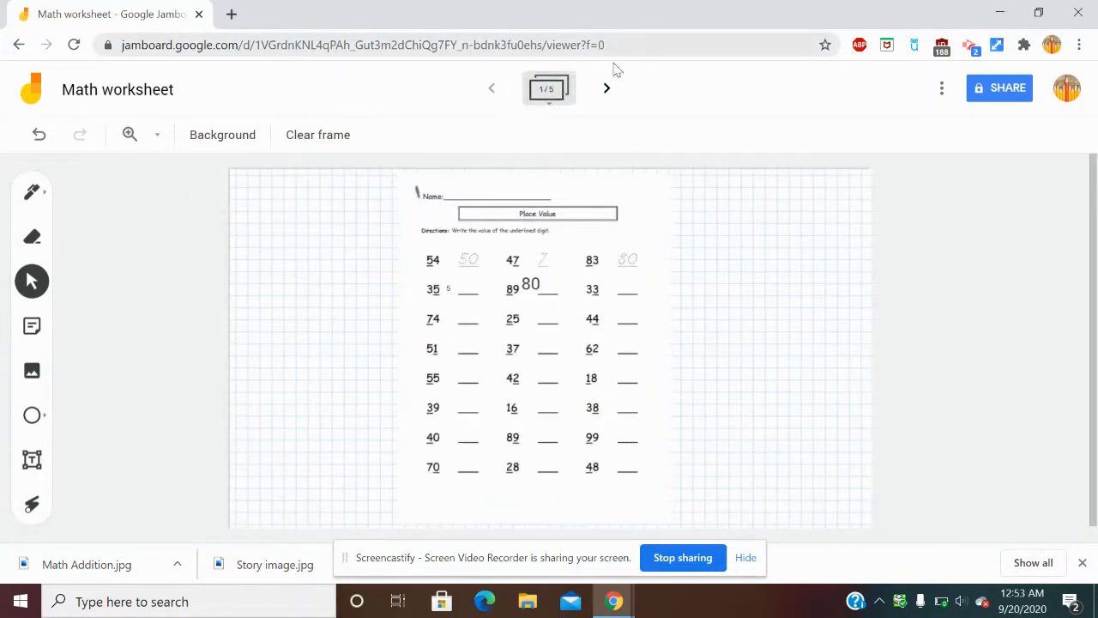
click(607, 89)
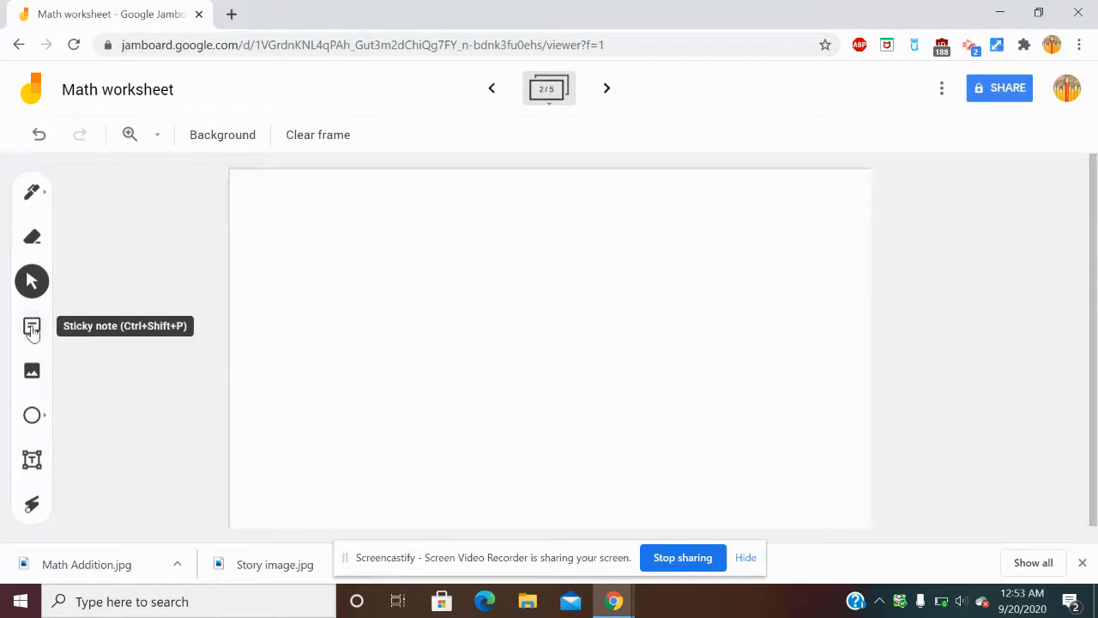
click(32, 372)
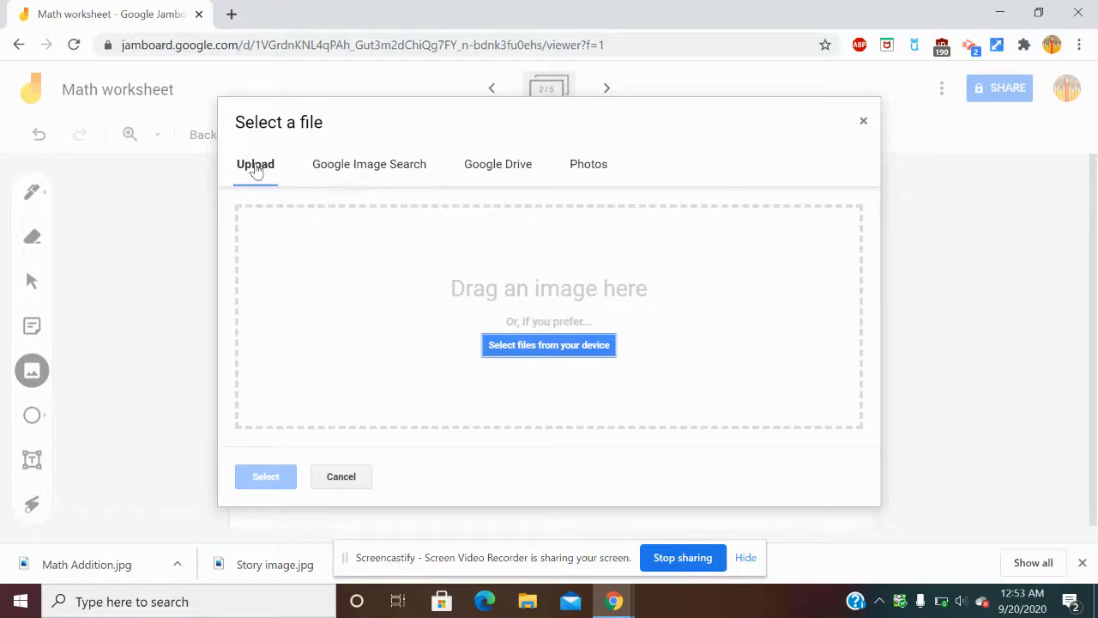
click(531, 347)
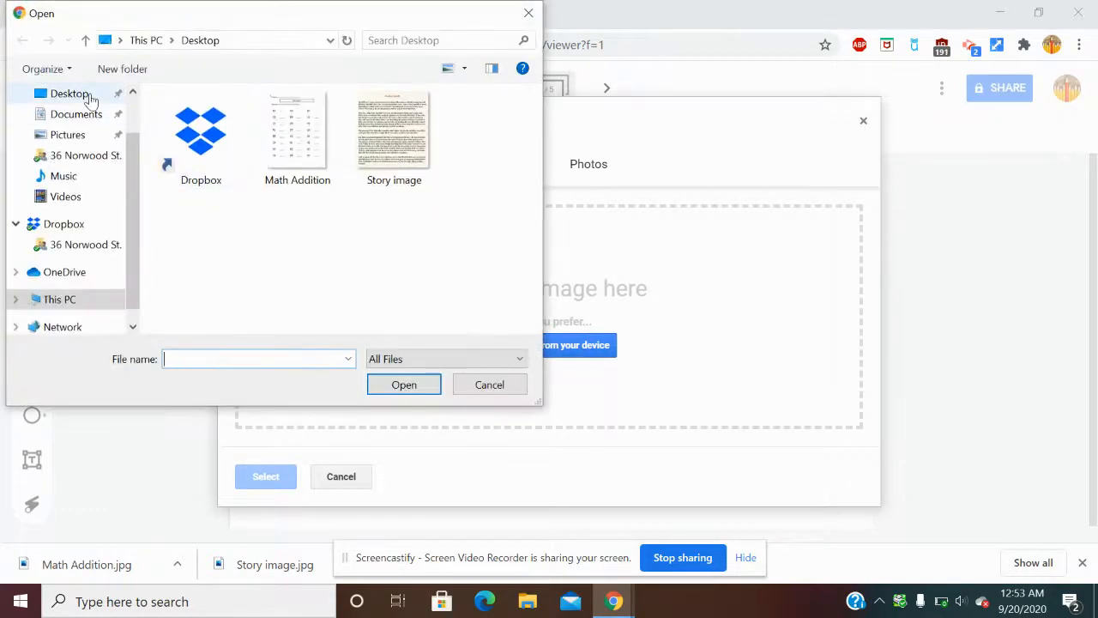
click(280, 135)
click(404, 391)
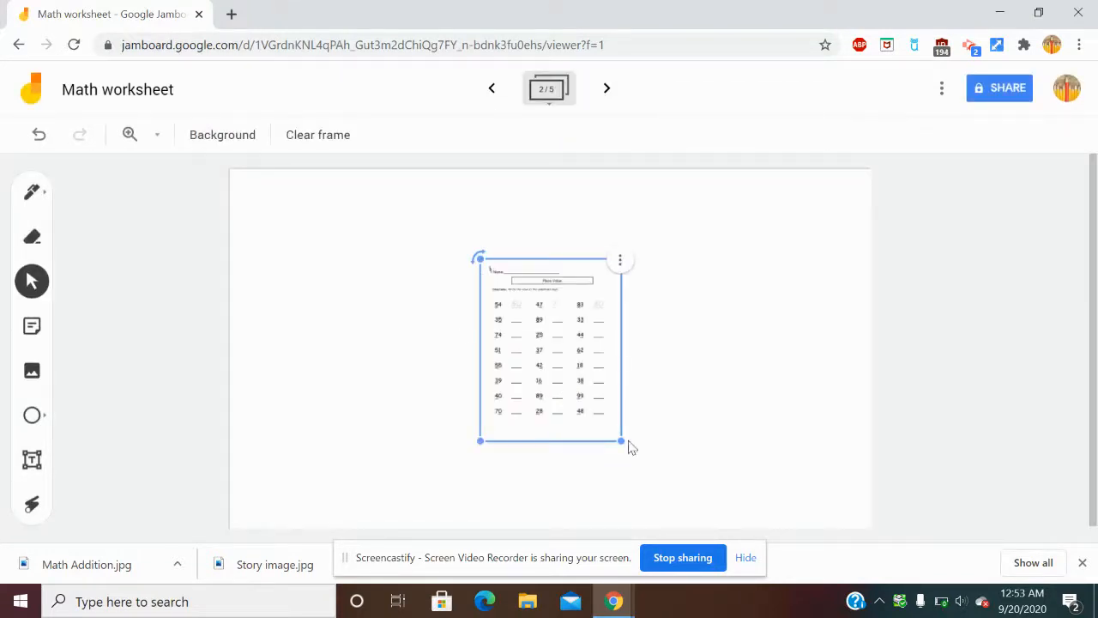
Enlarge the uploaded worksheet image and move it to the second frame's upper edge so it fills the frame's height
drag(622, 440, 692, 530)
click(552, 248)
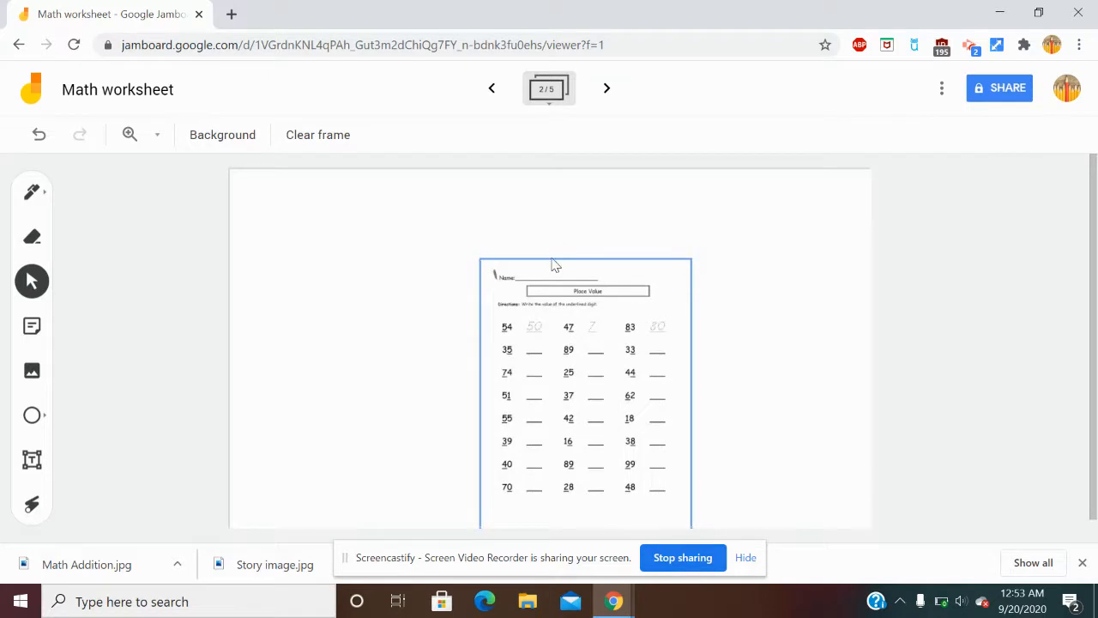
click(563, 314)
drag(556, 305, 528, 214)
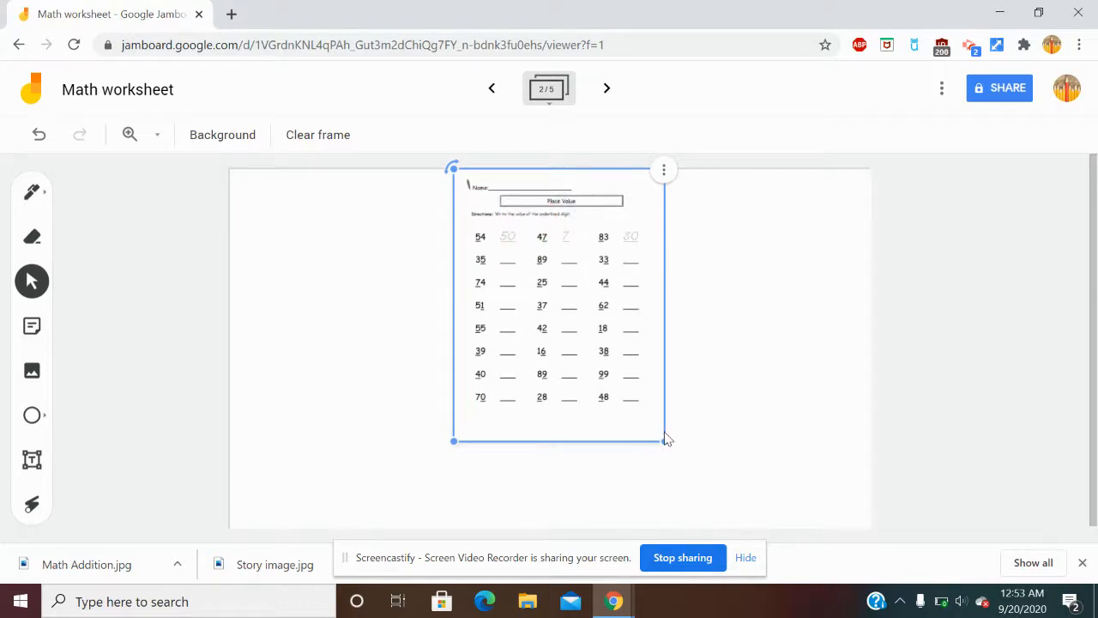
drag(663, 439, 755, 522)
click(757, 523)
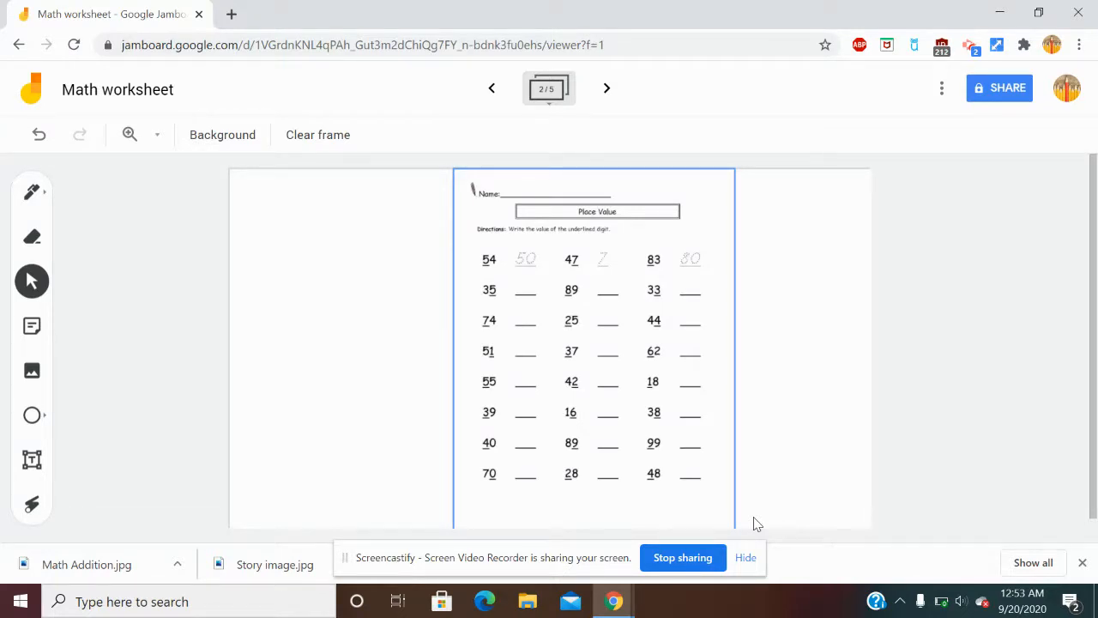
click(685, 444)
Compare with the first frame and add a yellow sticky note with the student's name to the second frame
click(491, 89)
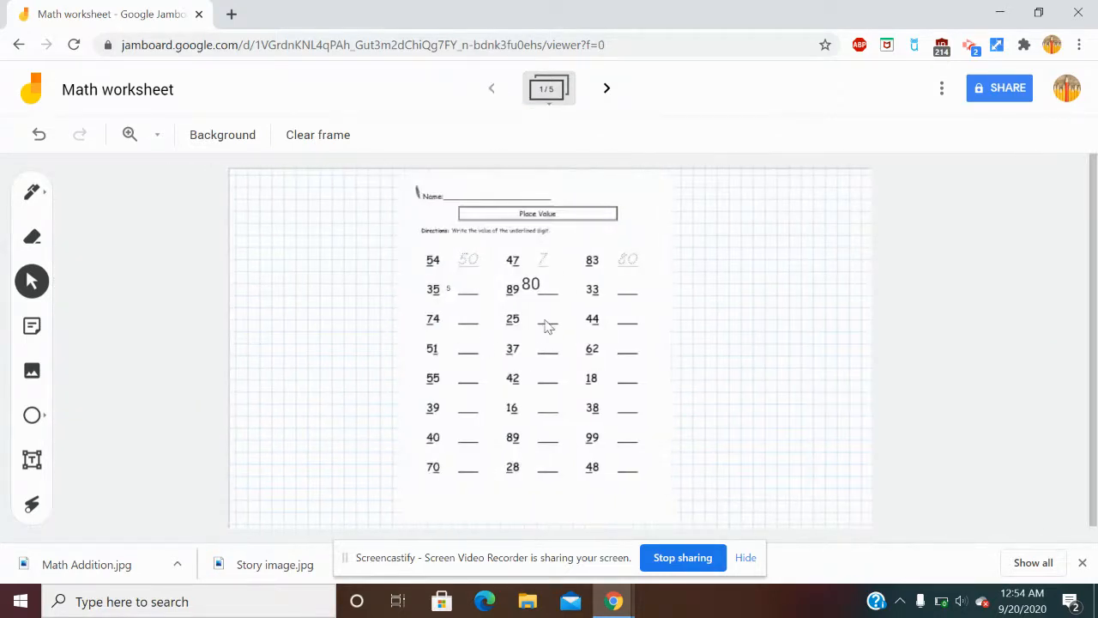
click(606, 91)
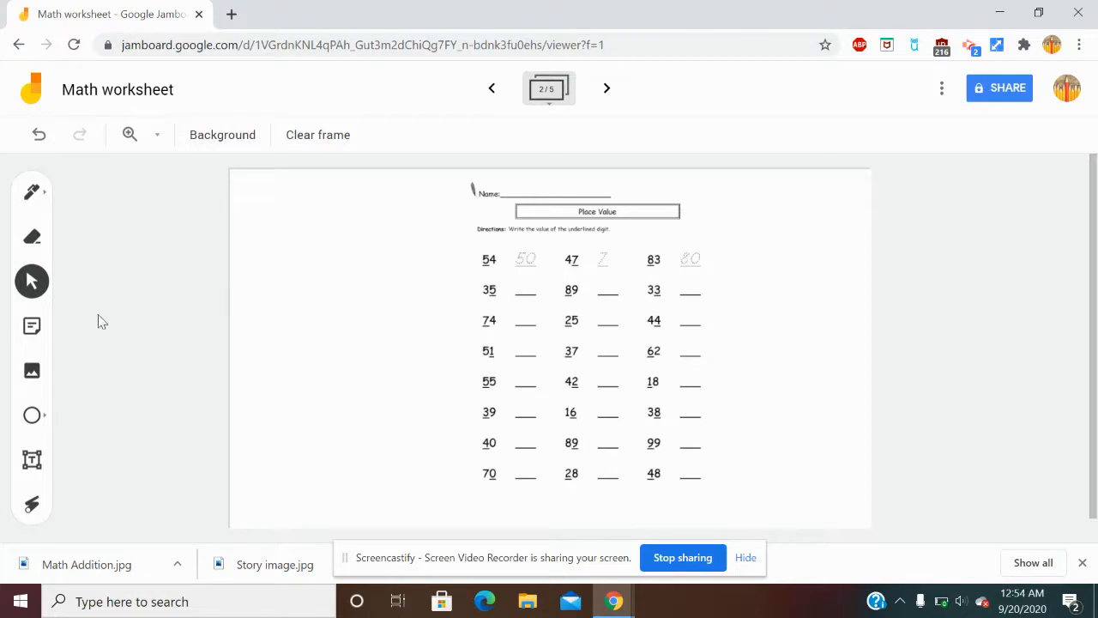
click(33, 328)
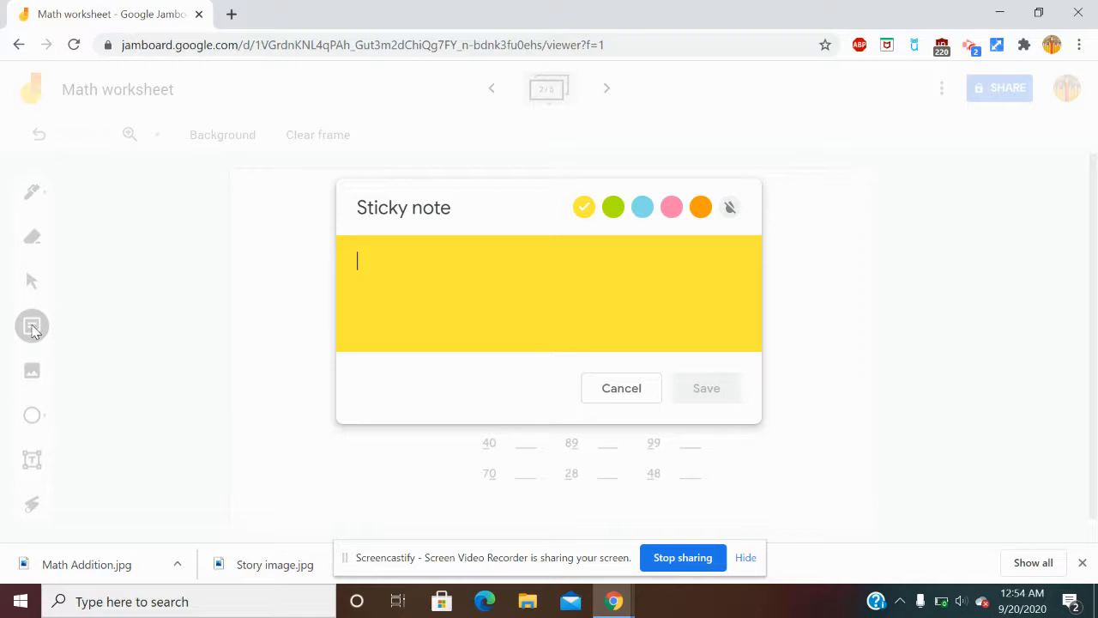
text(J)
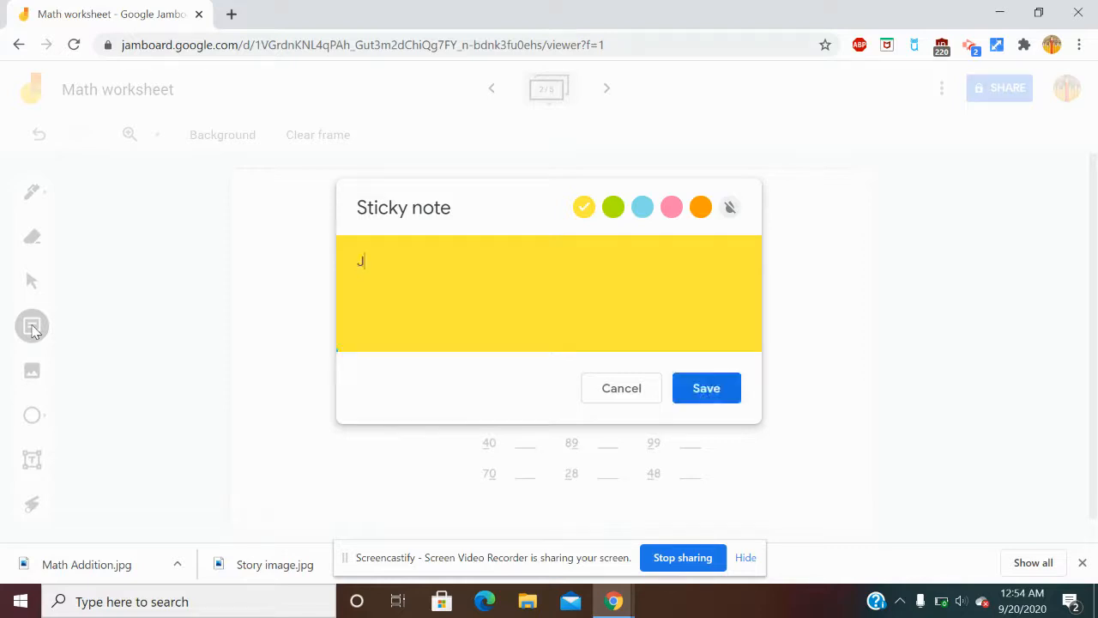
text(. Smith)
click(714, 387)
click(622, 393)
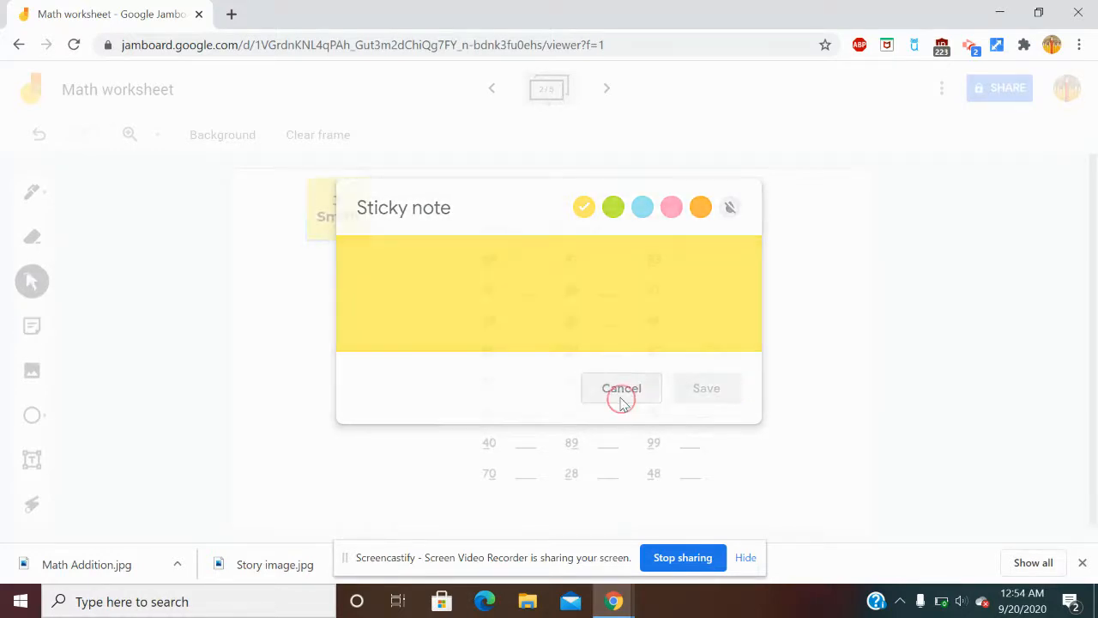